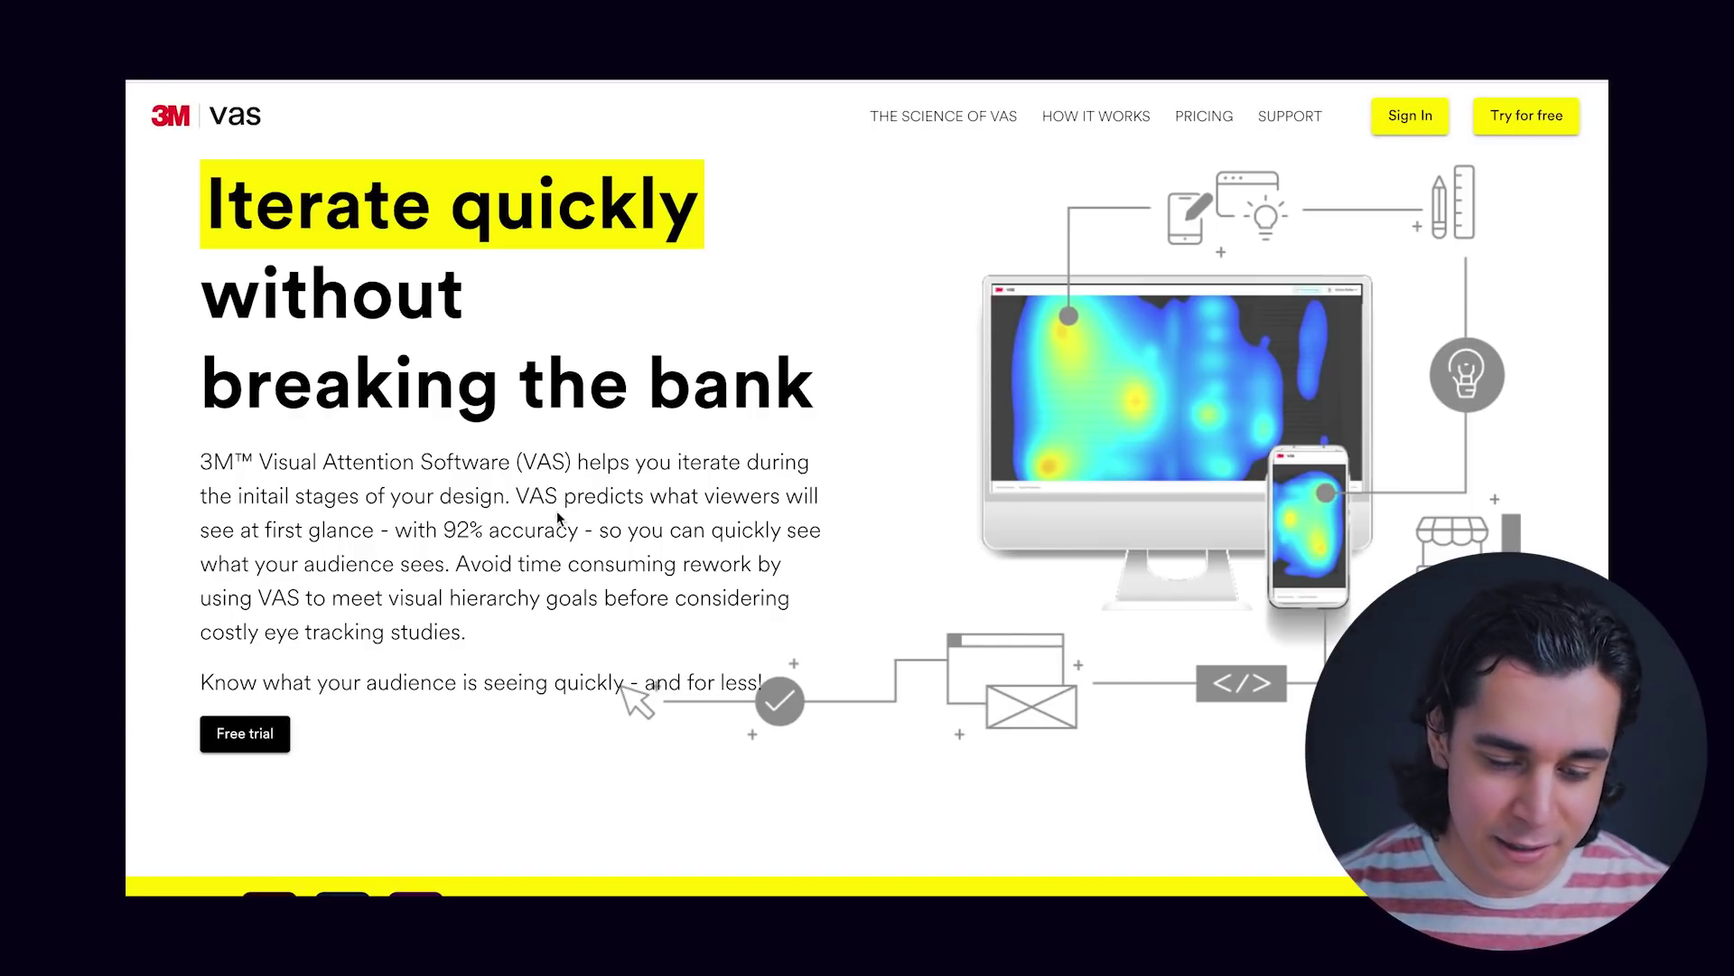
# Highlight the phrase "what viewers will see at first glance - with 92% accuracy" in the VAS introduction text.
pyautogui.moveTo(516, 496); pyautogui.dragTo(607, 551)
pyautogui.click(614, 564)
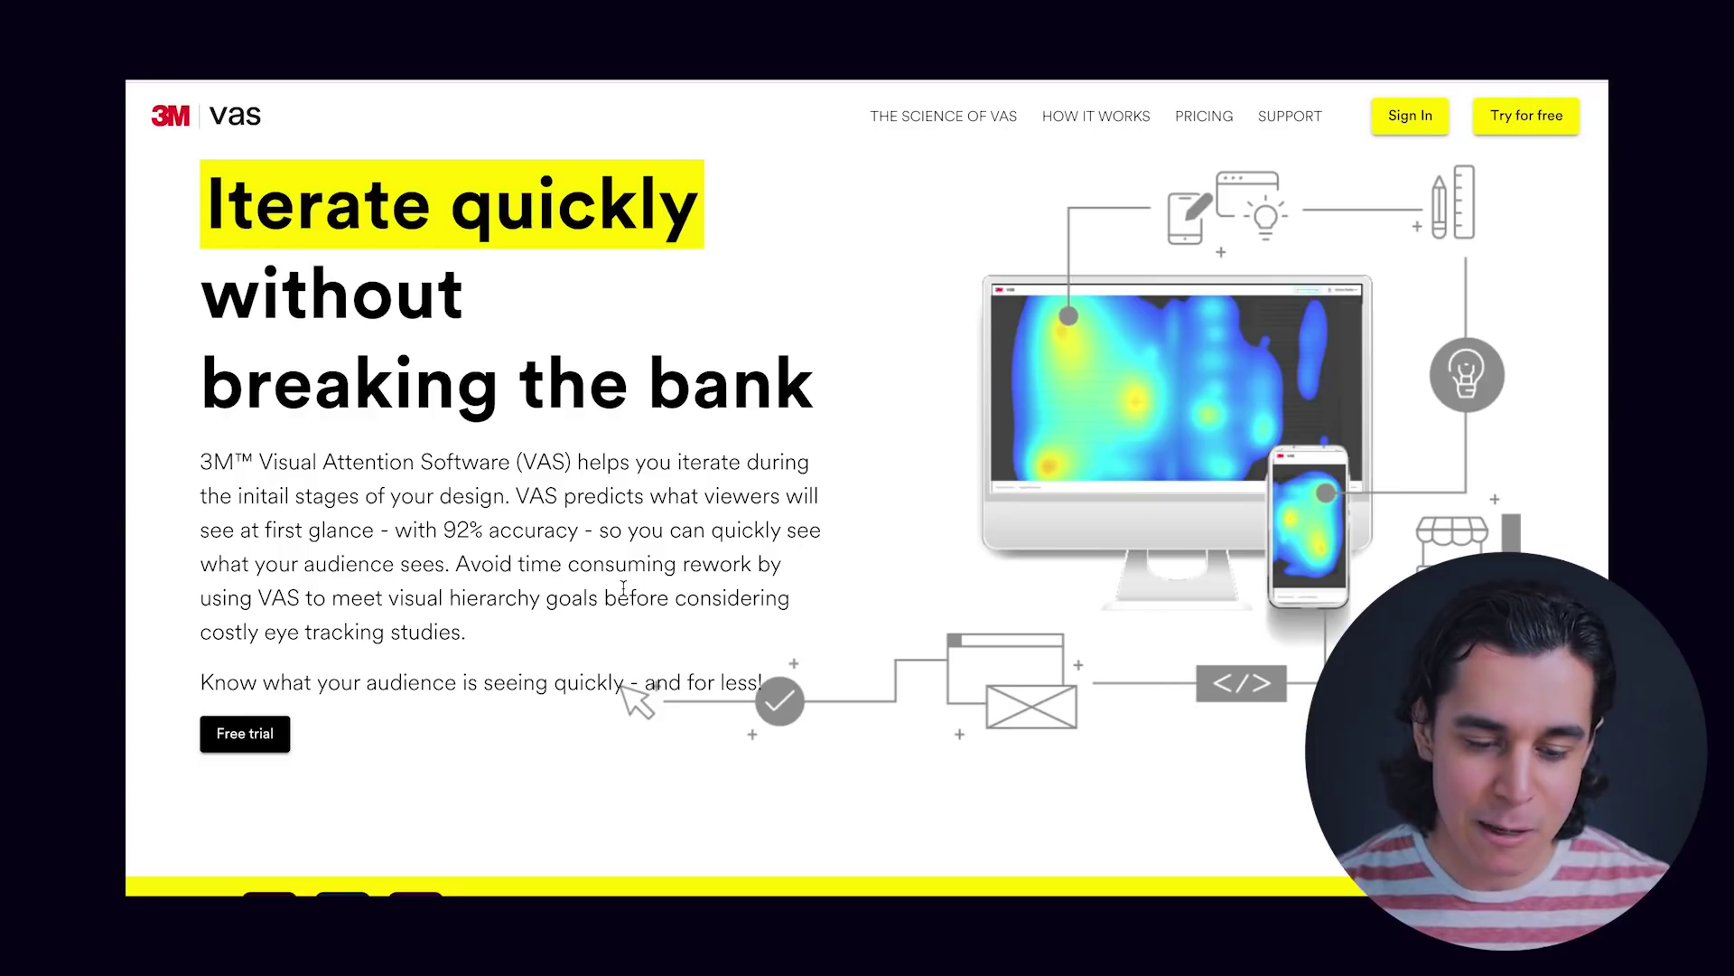
pyautogui.click(648, 495)
pyautogui.moveTo(648, 495); pyautogui.dragTo(582, 537)
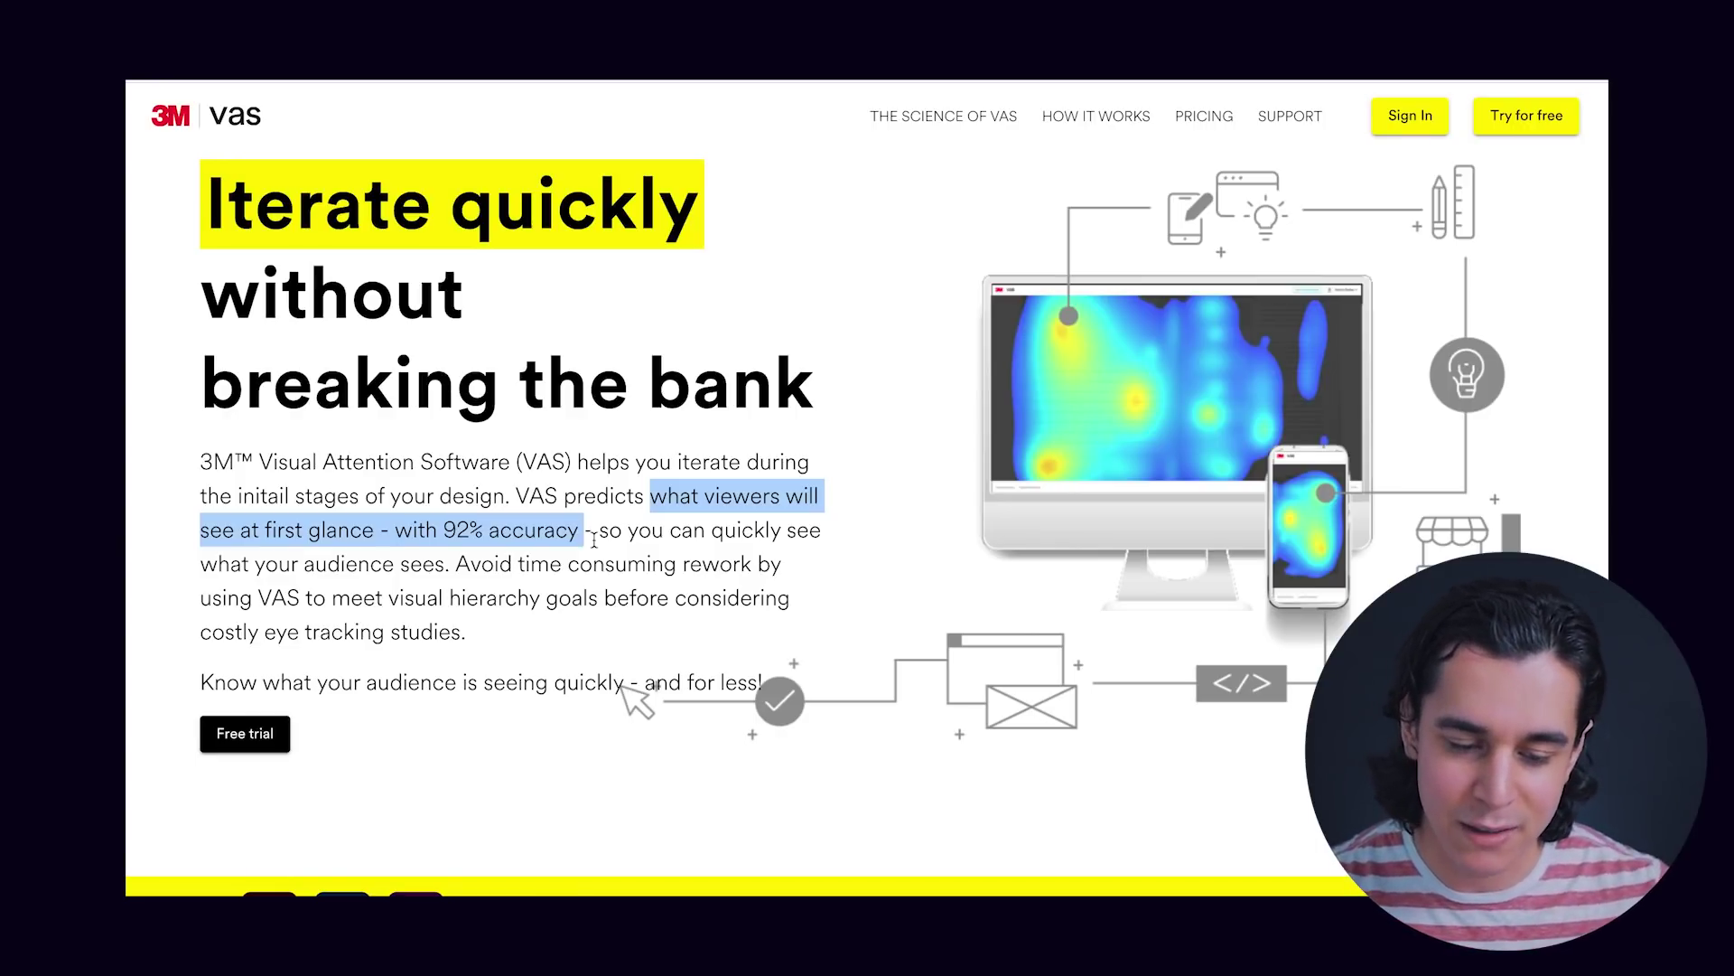
pyautogui.click(611, 546)
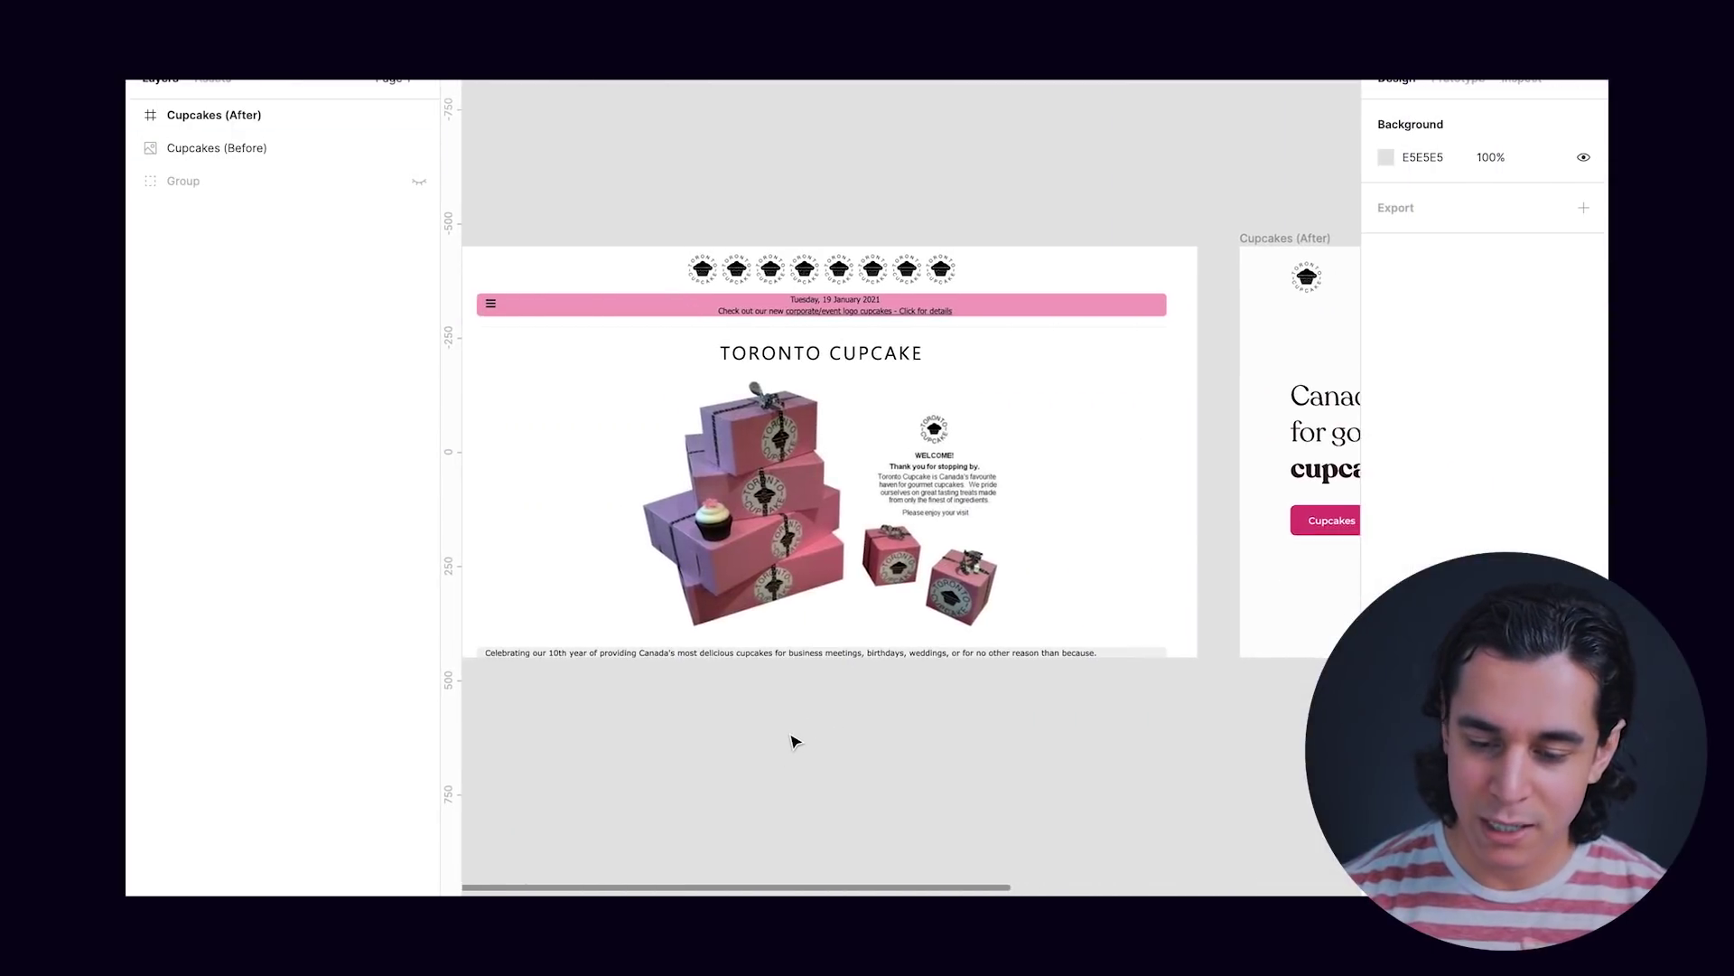
# Compare the Cupcakes (Before) and Cupcakes (After) homepage designs on the Figma canvas.
pyautogui.keyDown('ctrl'); pyautogui.scroll(-5, 791, 741); pyautogui.keyUp('ctrl')
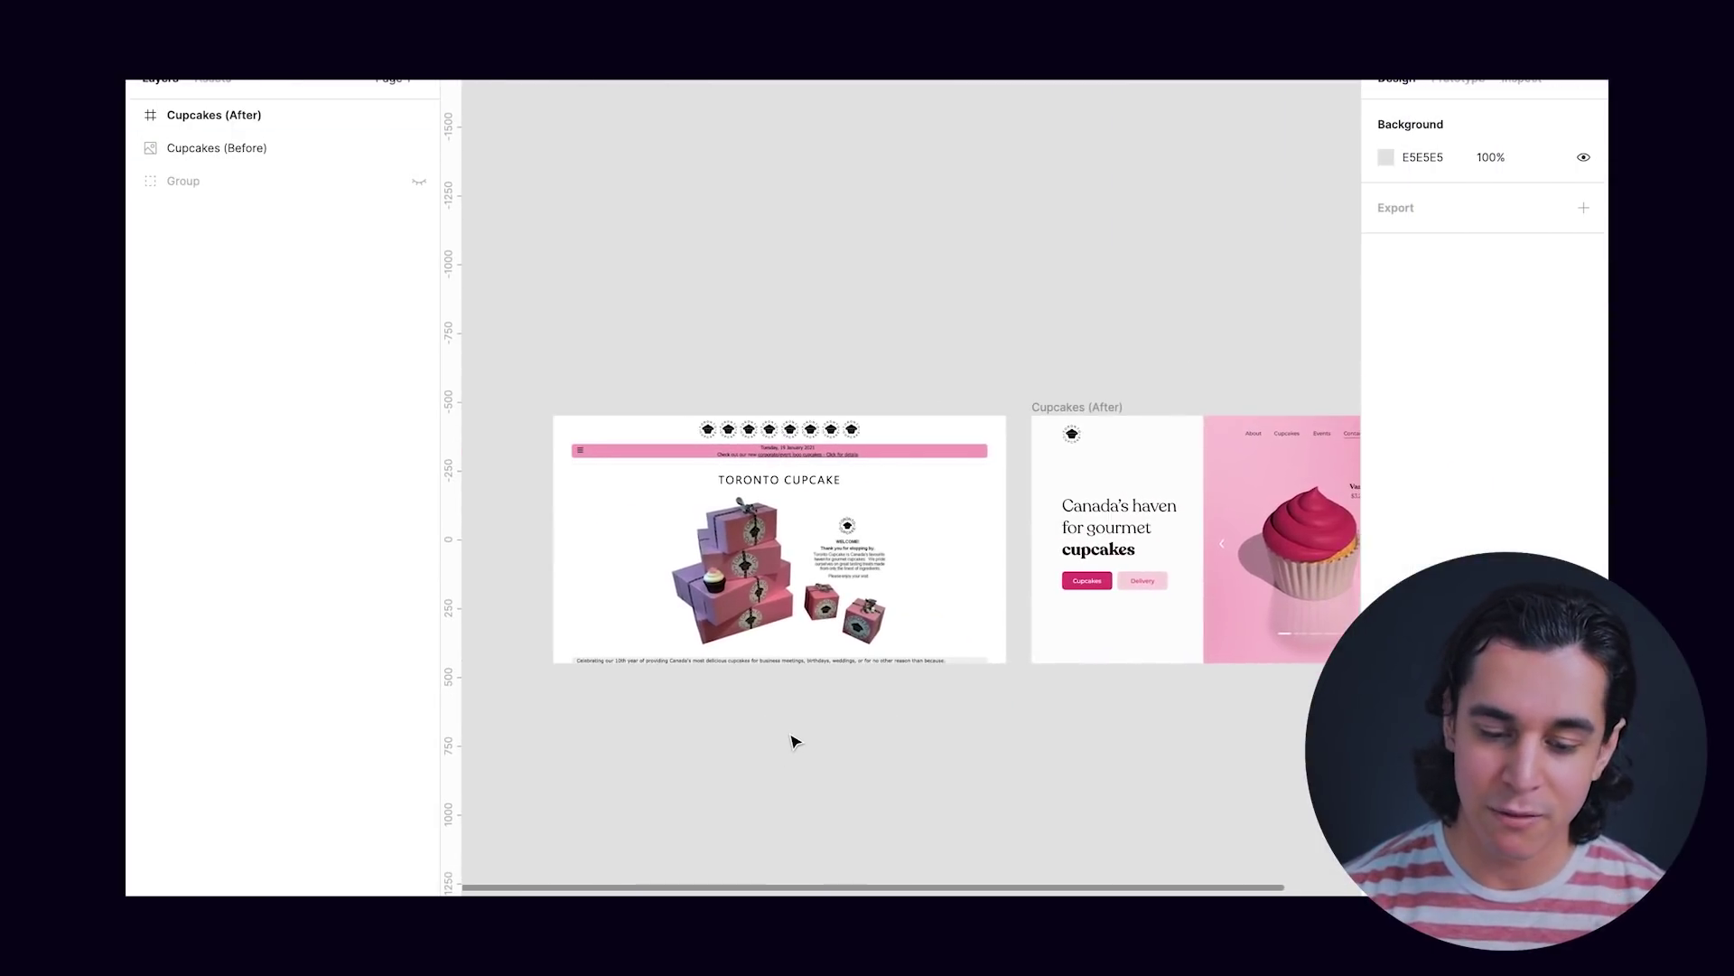
pyautogui.scroll(5, 791, 740)
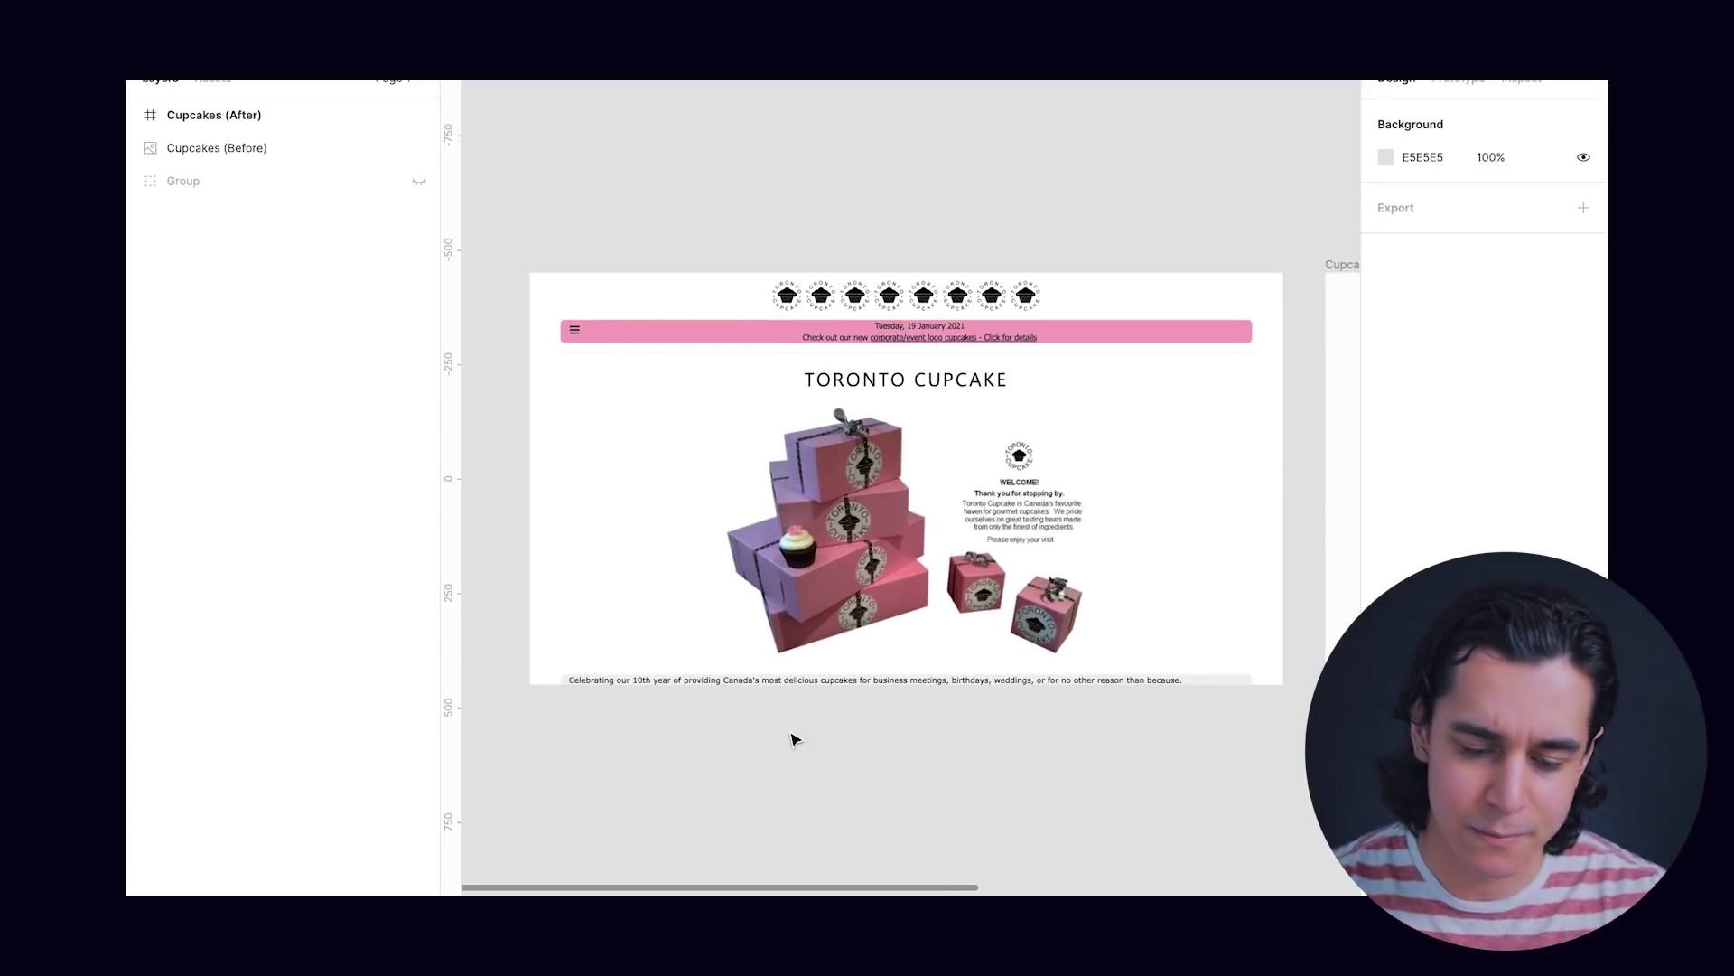
pyautogui.hscroll(1, 791, 741)
pyautogui.scroll(-1, 791, 741)
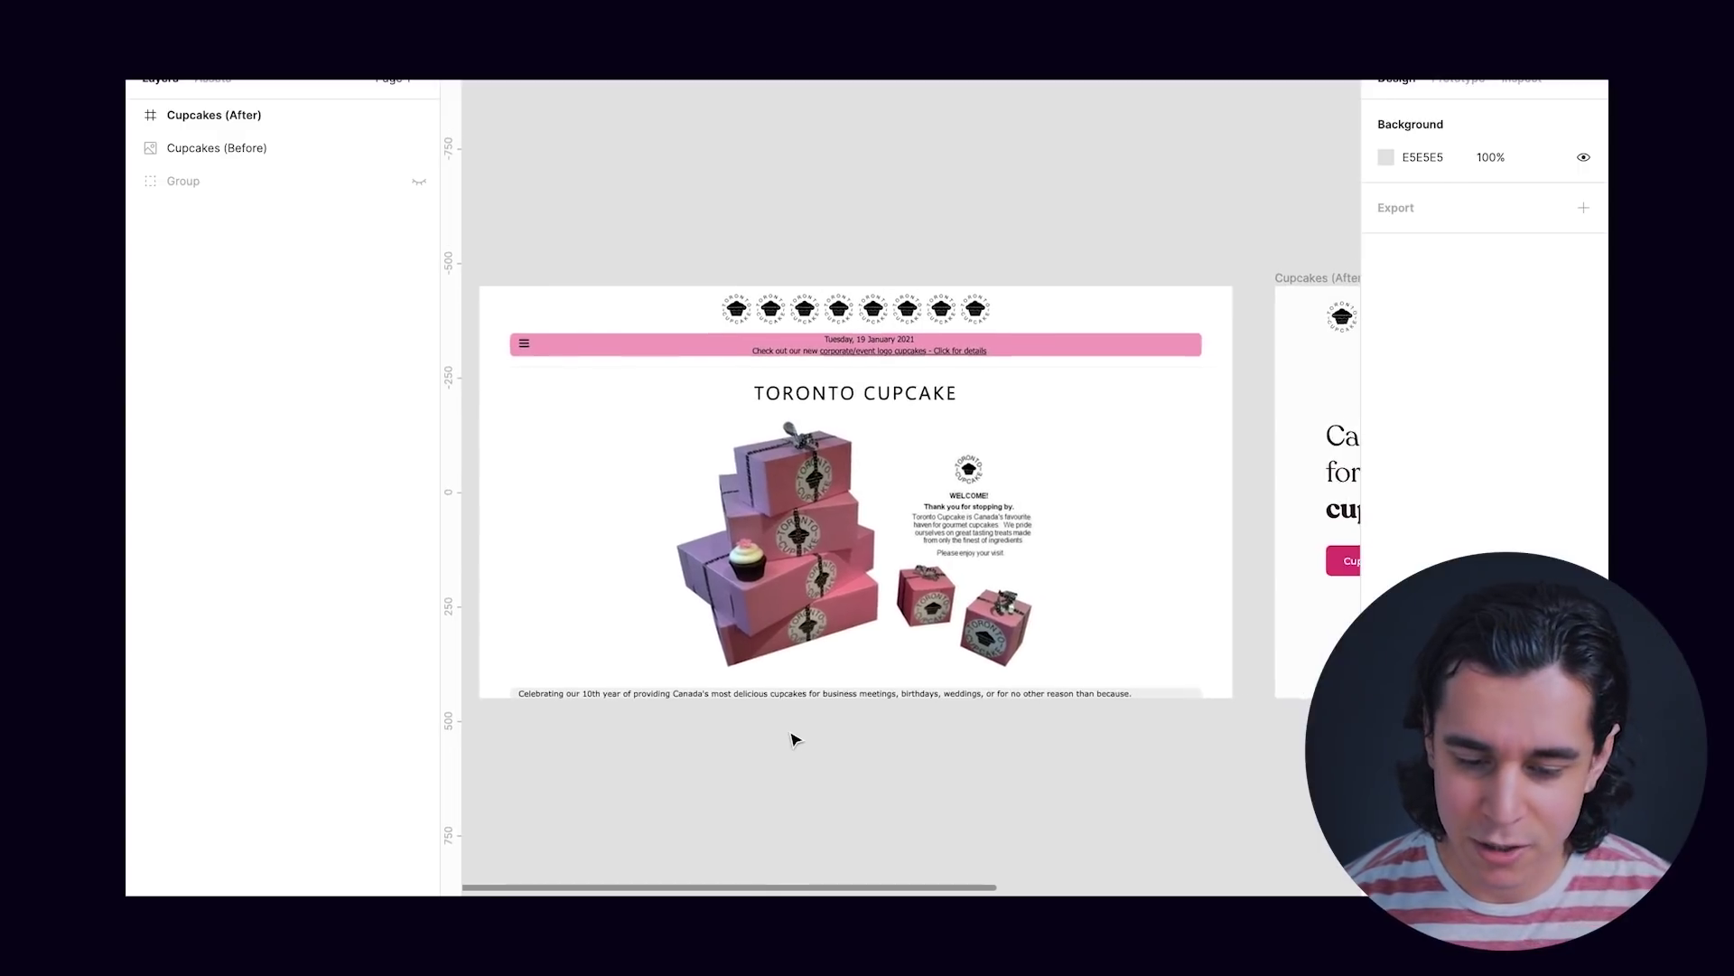
pyautogui.scroll(2, 792, 739)
pyautogui.scroll(-1, 793, 737)
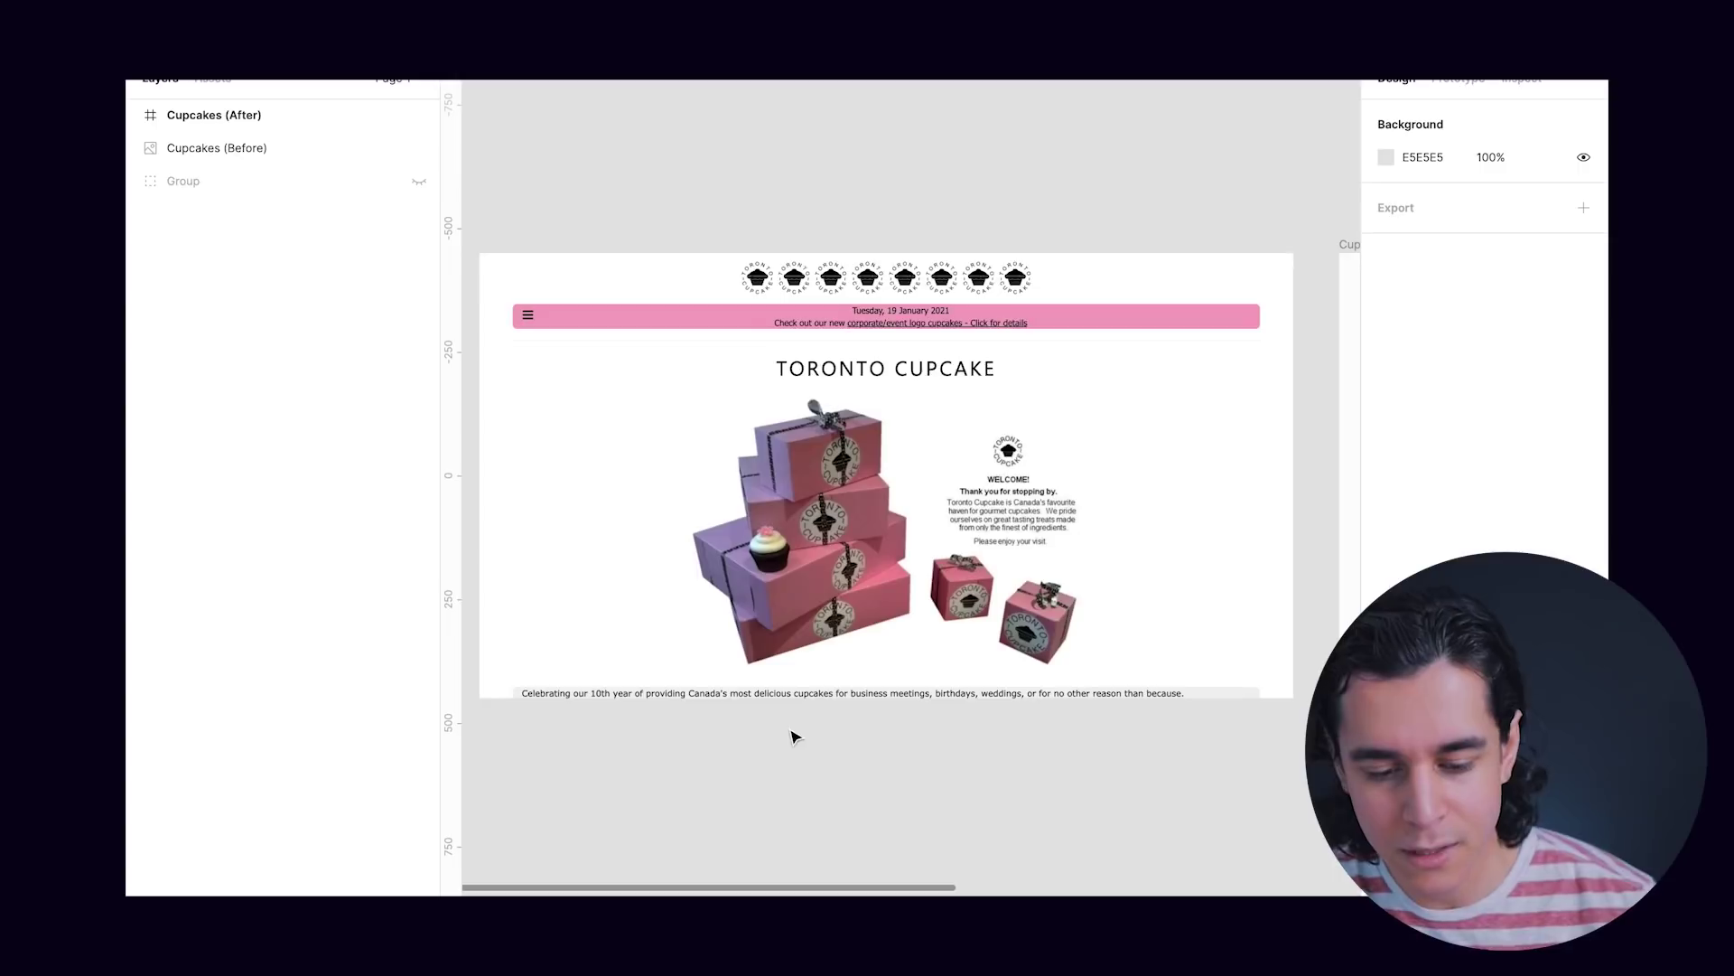
pyautogui.hscroll(-1, 793, 737)
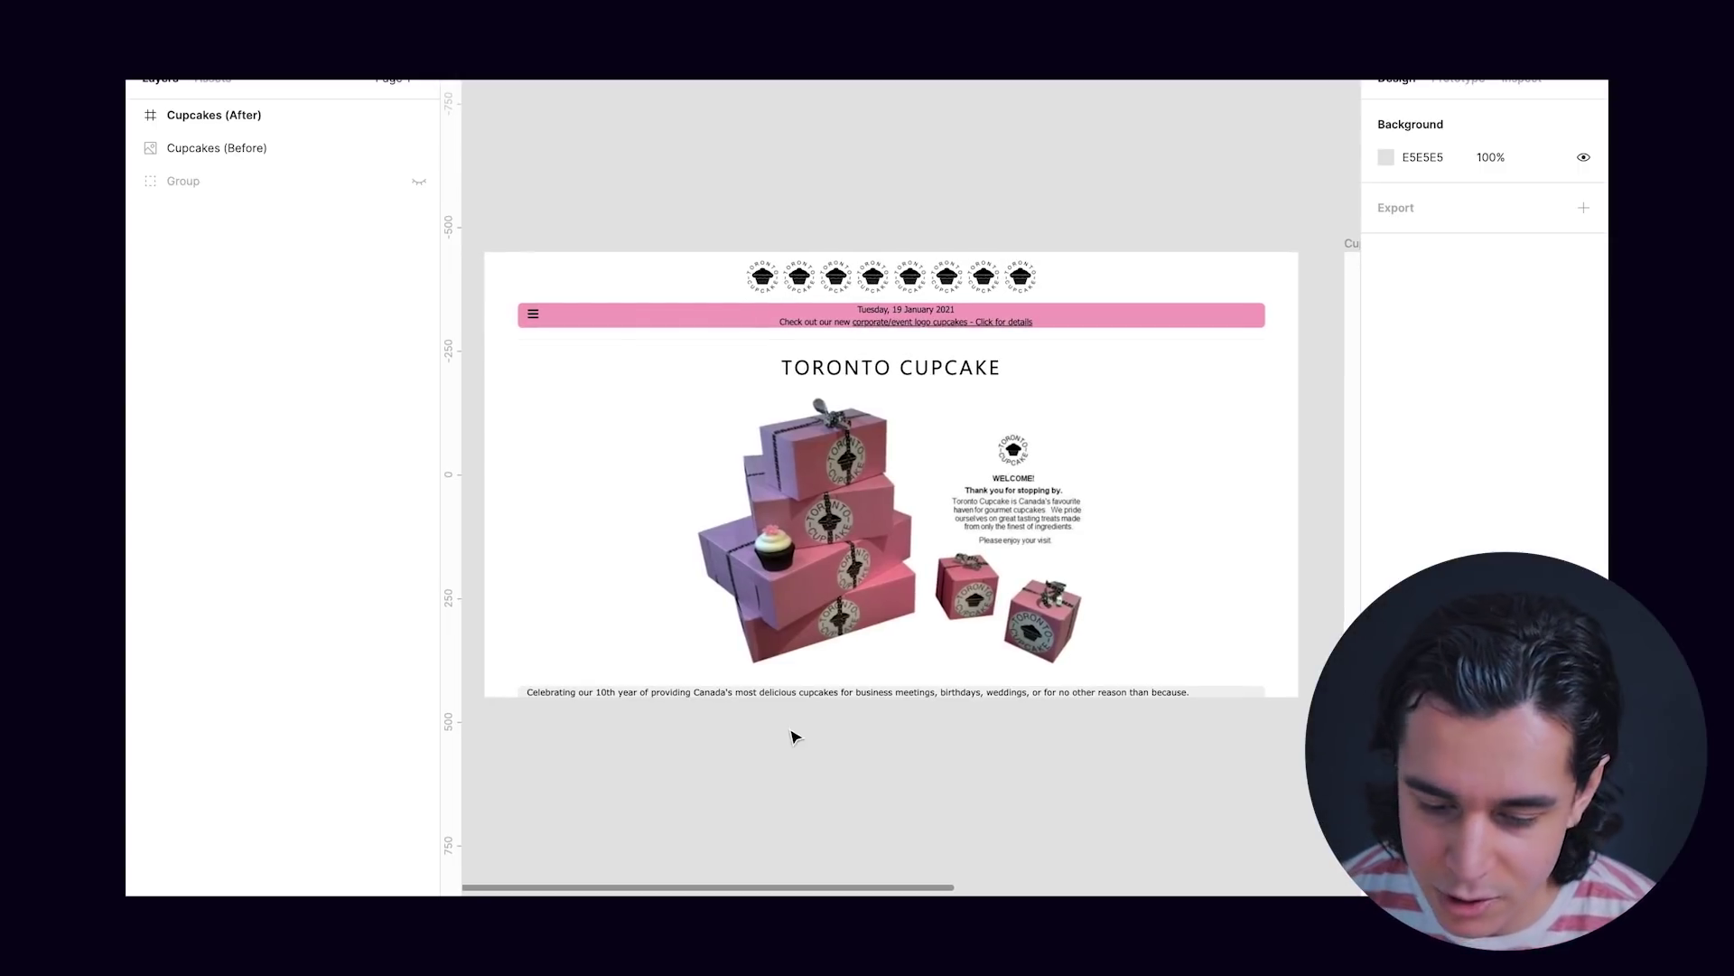
pyautogui.hscroll(-2, 793, 737)
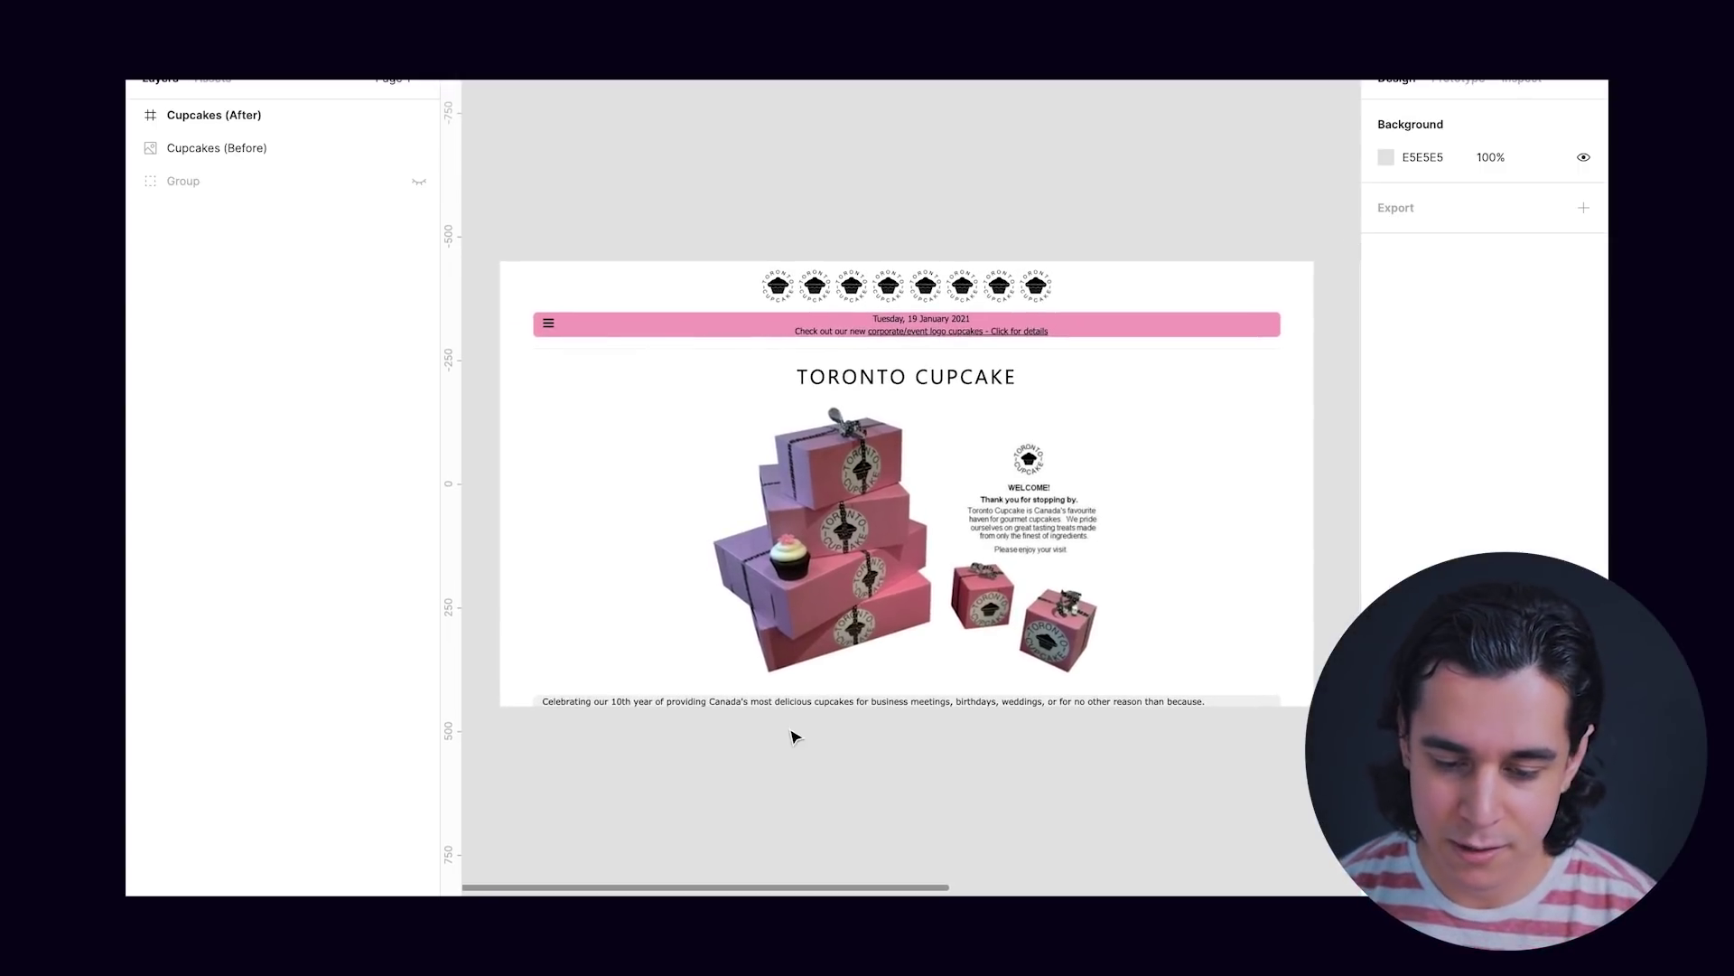
pyautogui.hscroll(15, 793, 737)
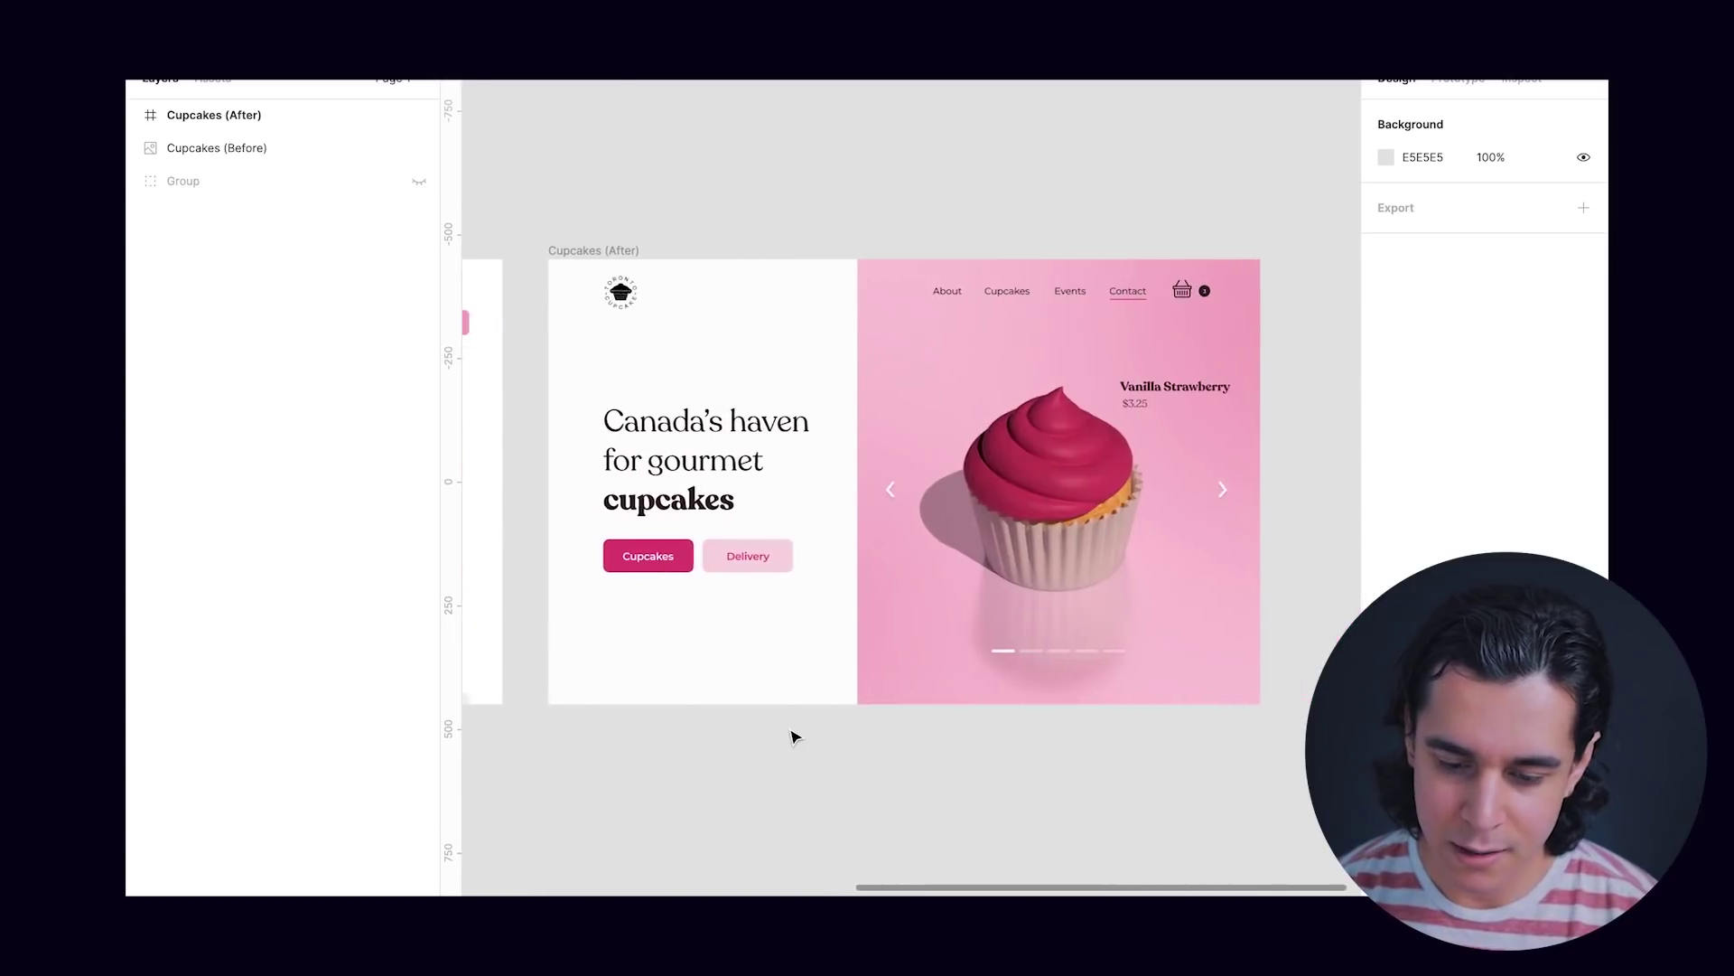
pyautogui.scroll(-2, 793, 737)
pyautogui.hscroll(-15, 795, 740)
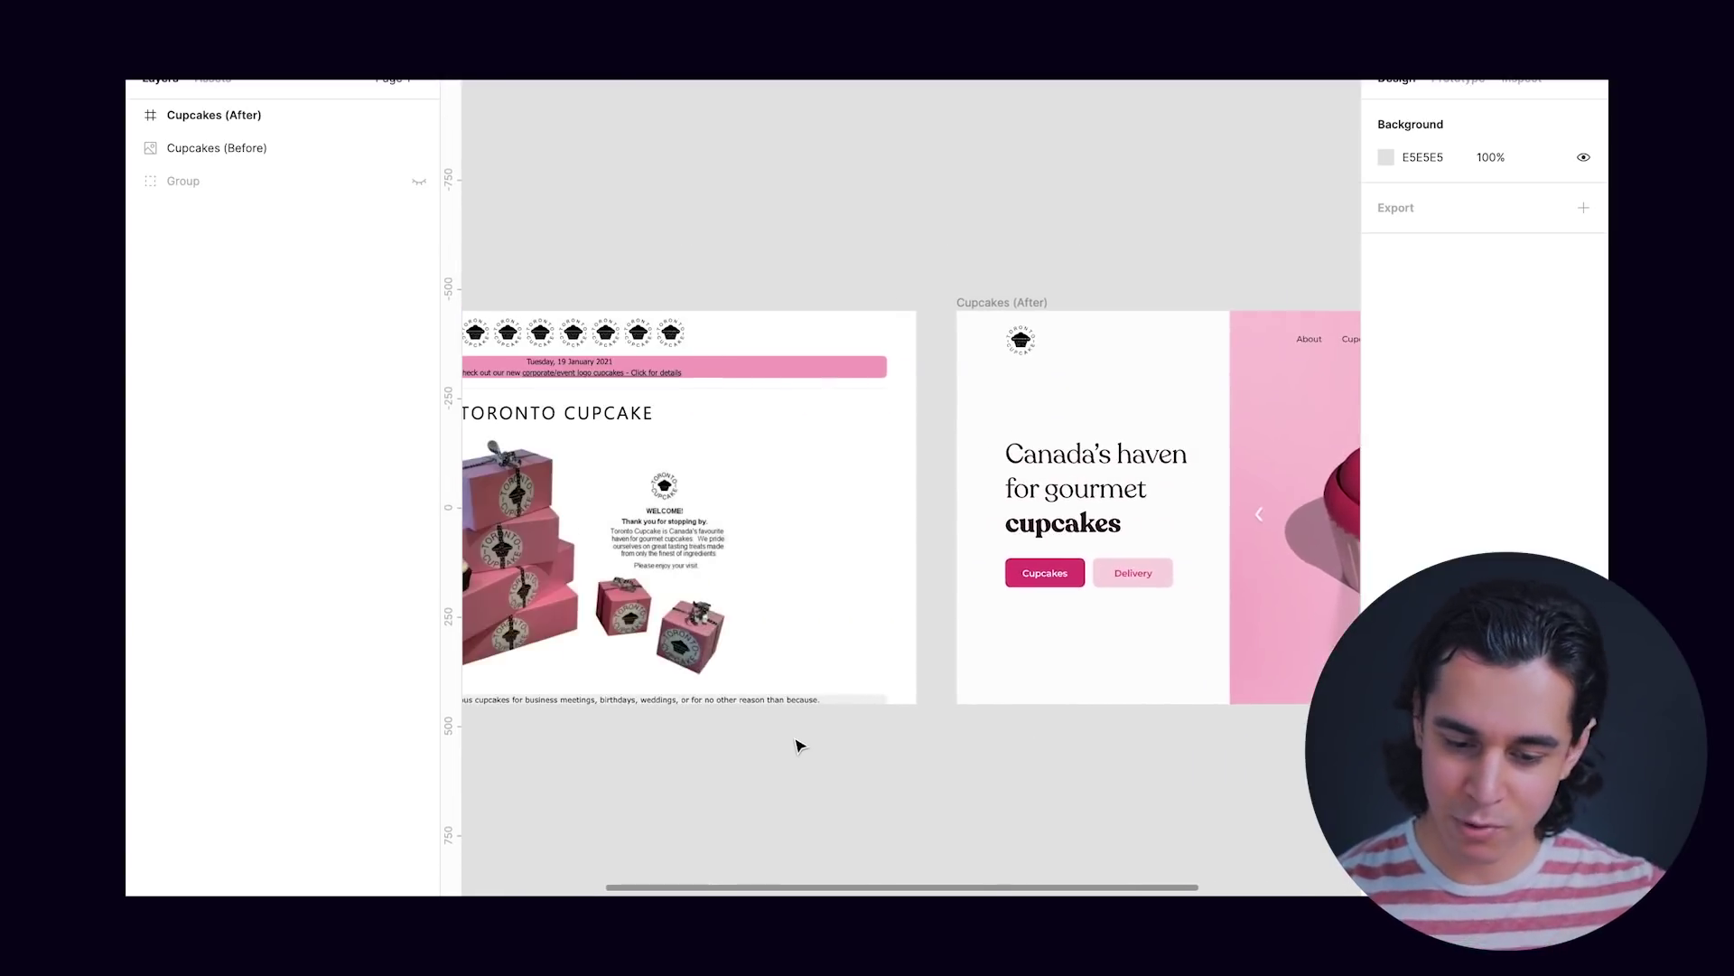
pyautogui.hscroll(-3, 799, 744)
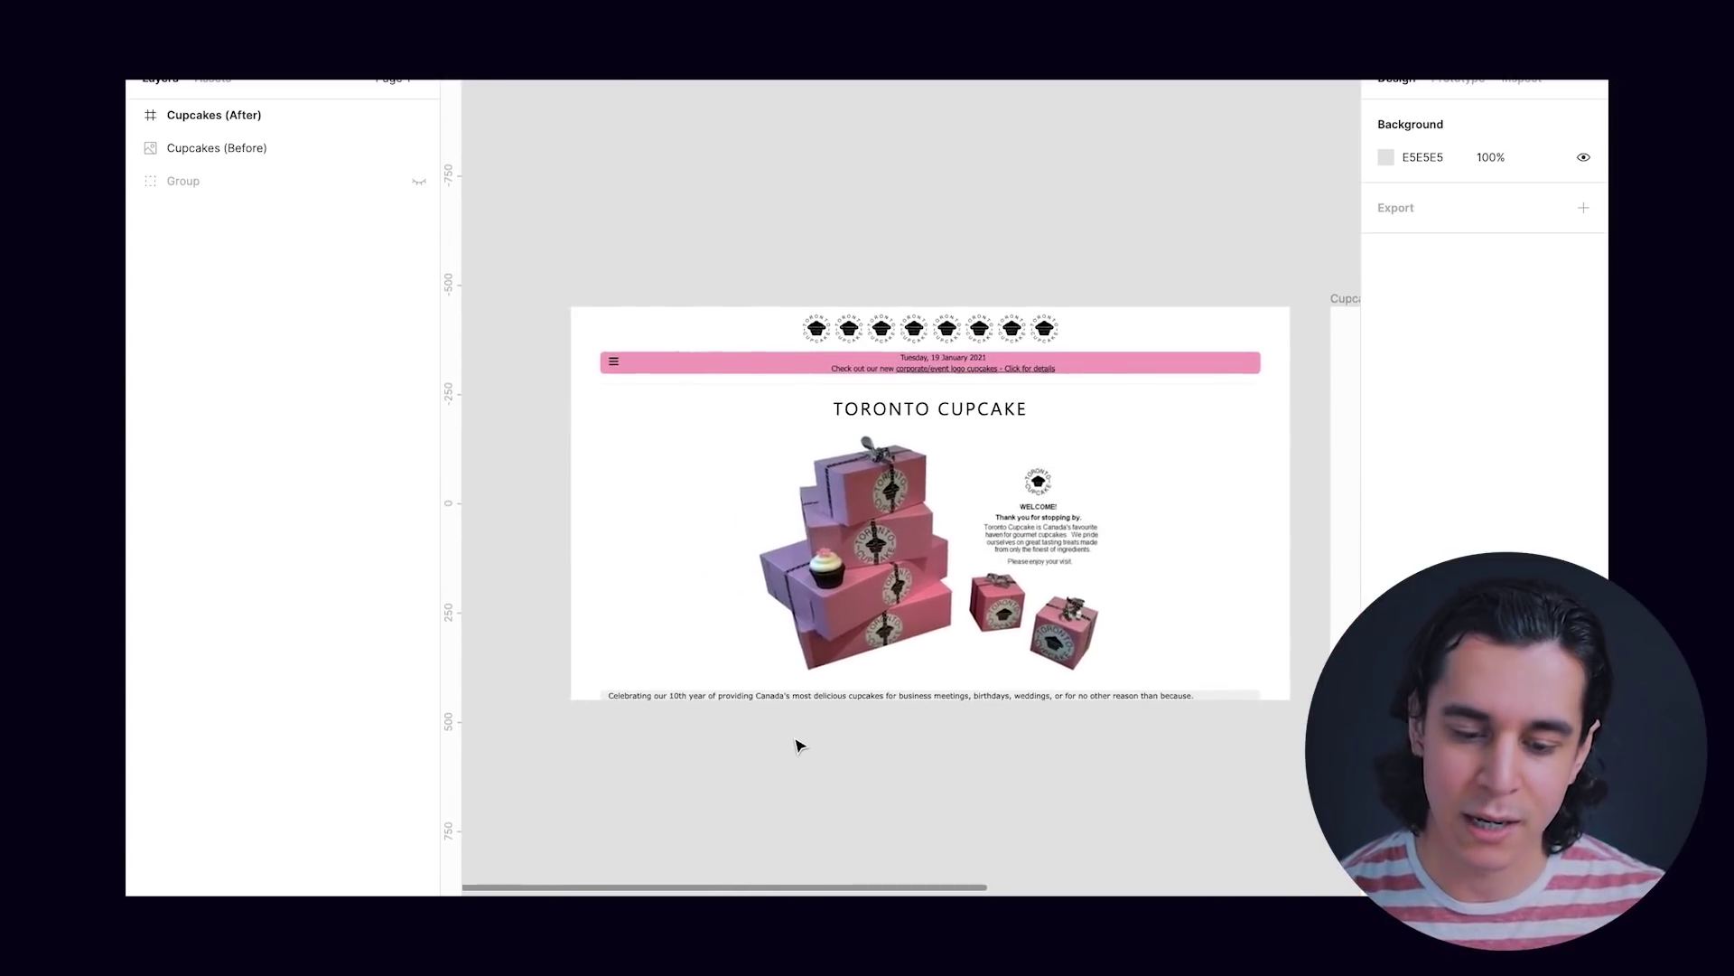
pyautogui.scroll(2, 798, 745)
pyautogui.hscroll(1, 798, 745)
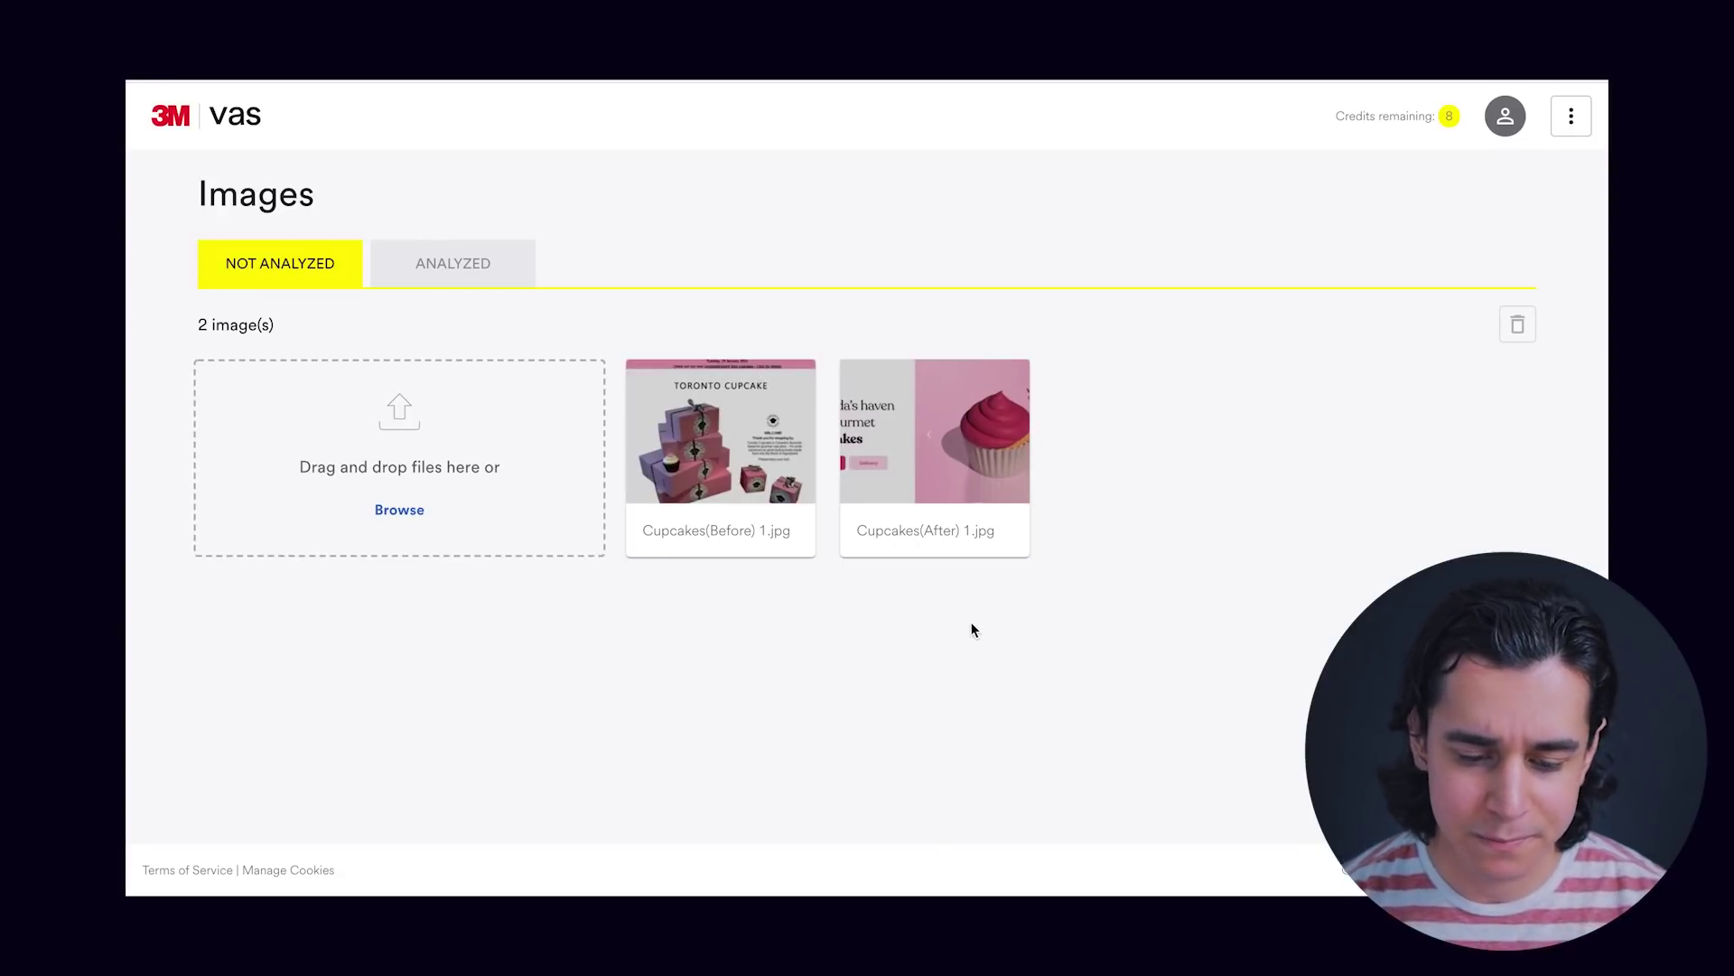
# Analyze the image Cupcakes(Before) 1.jpg in 3M VAS as a Web Page.
pyautogui.click(733, 453)
pyautogui.click(734, 451)
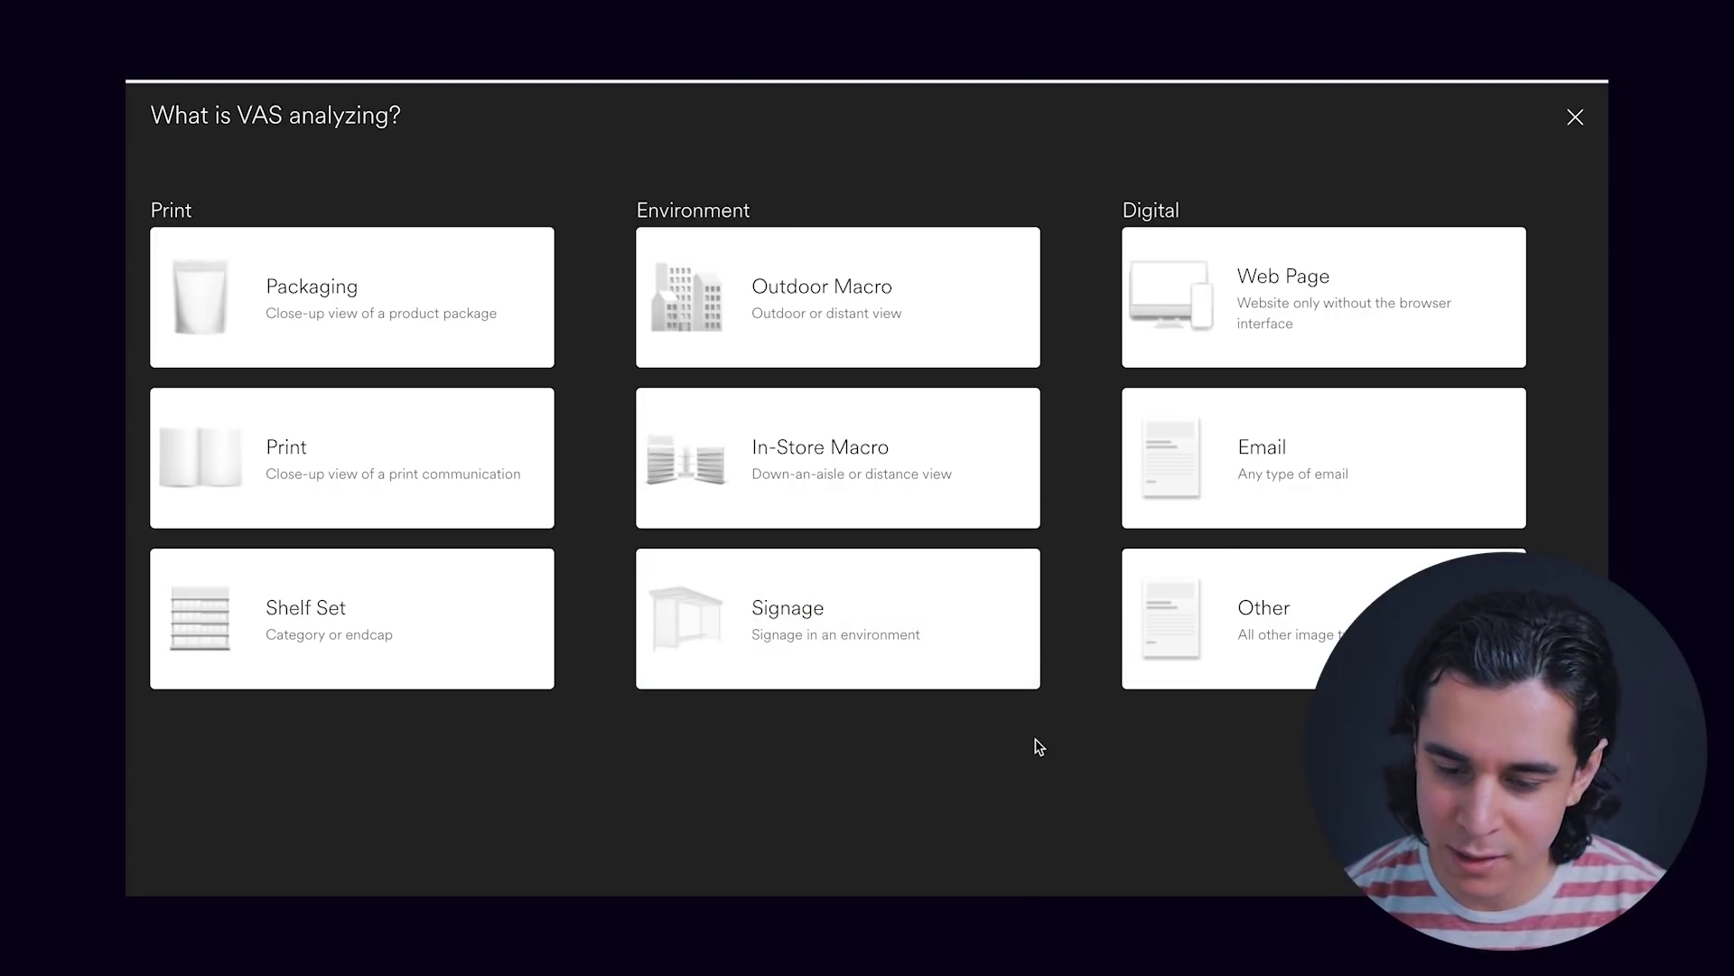
pyautogui.click(1235, 299)
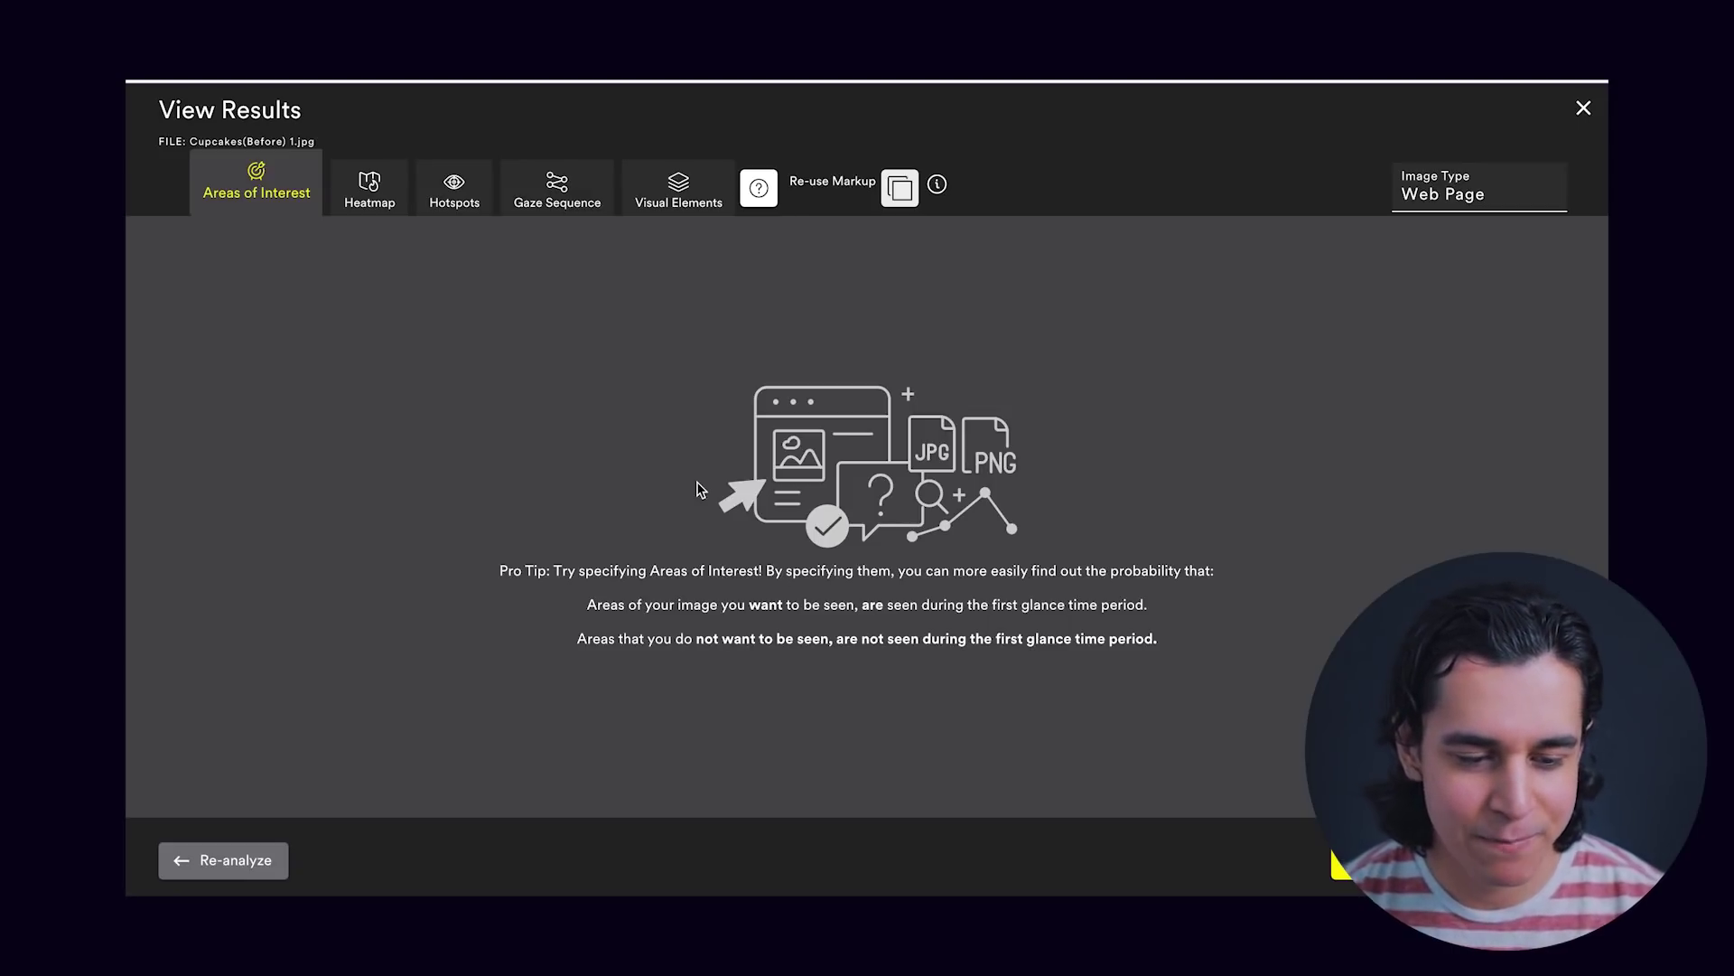
# Look through the heatmap, hotspots, gaze sequence and visual elements results, then return to the areas of interest.
pyautogui.click(370, 191)
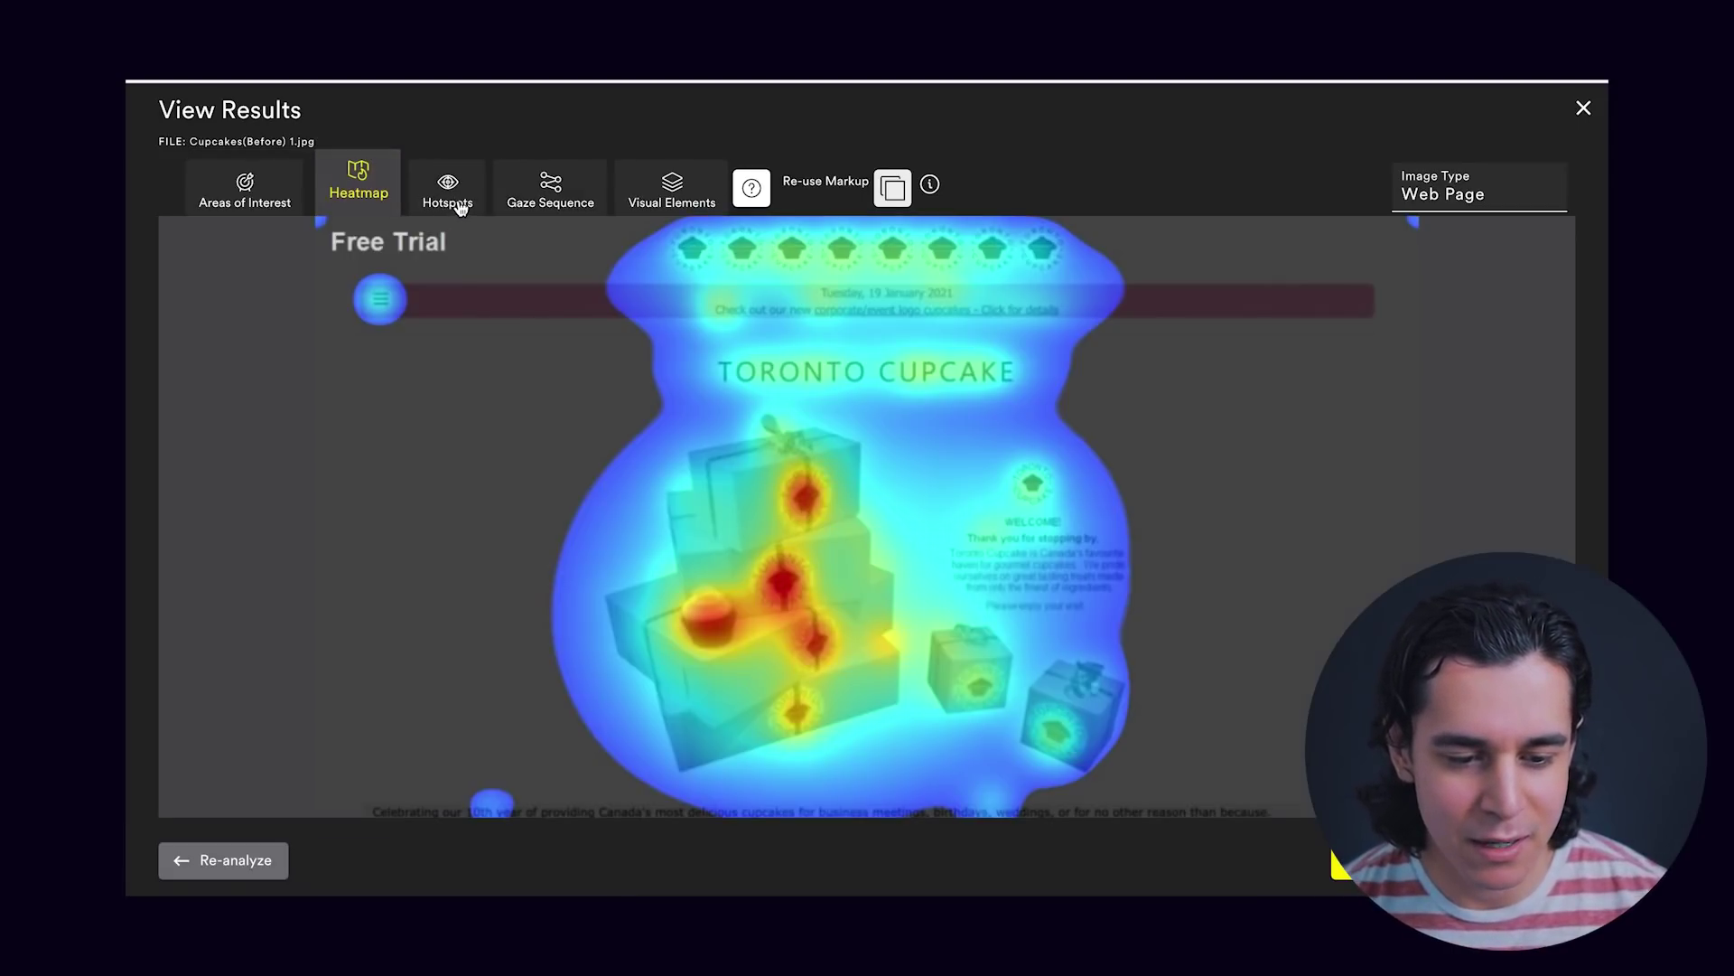
pyautogui.click(456, 203)
pyautogui.click(546, 194)
pyautogui.click(648, 204)
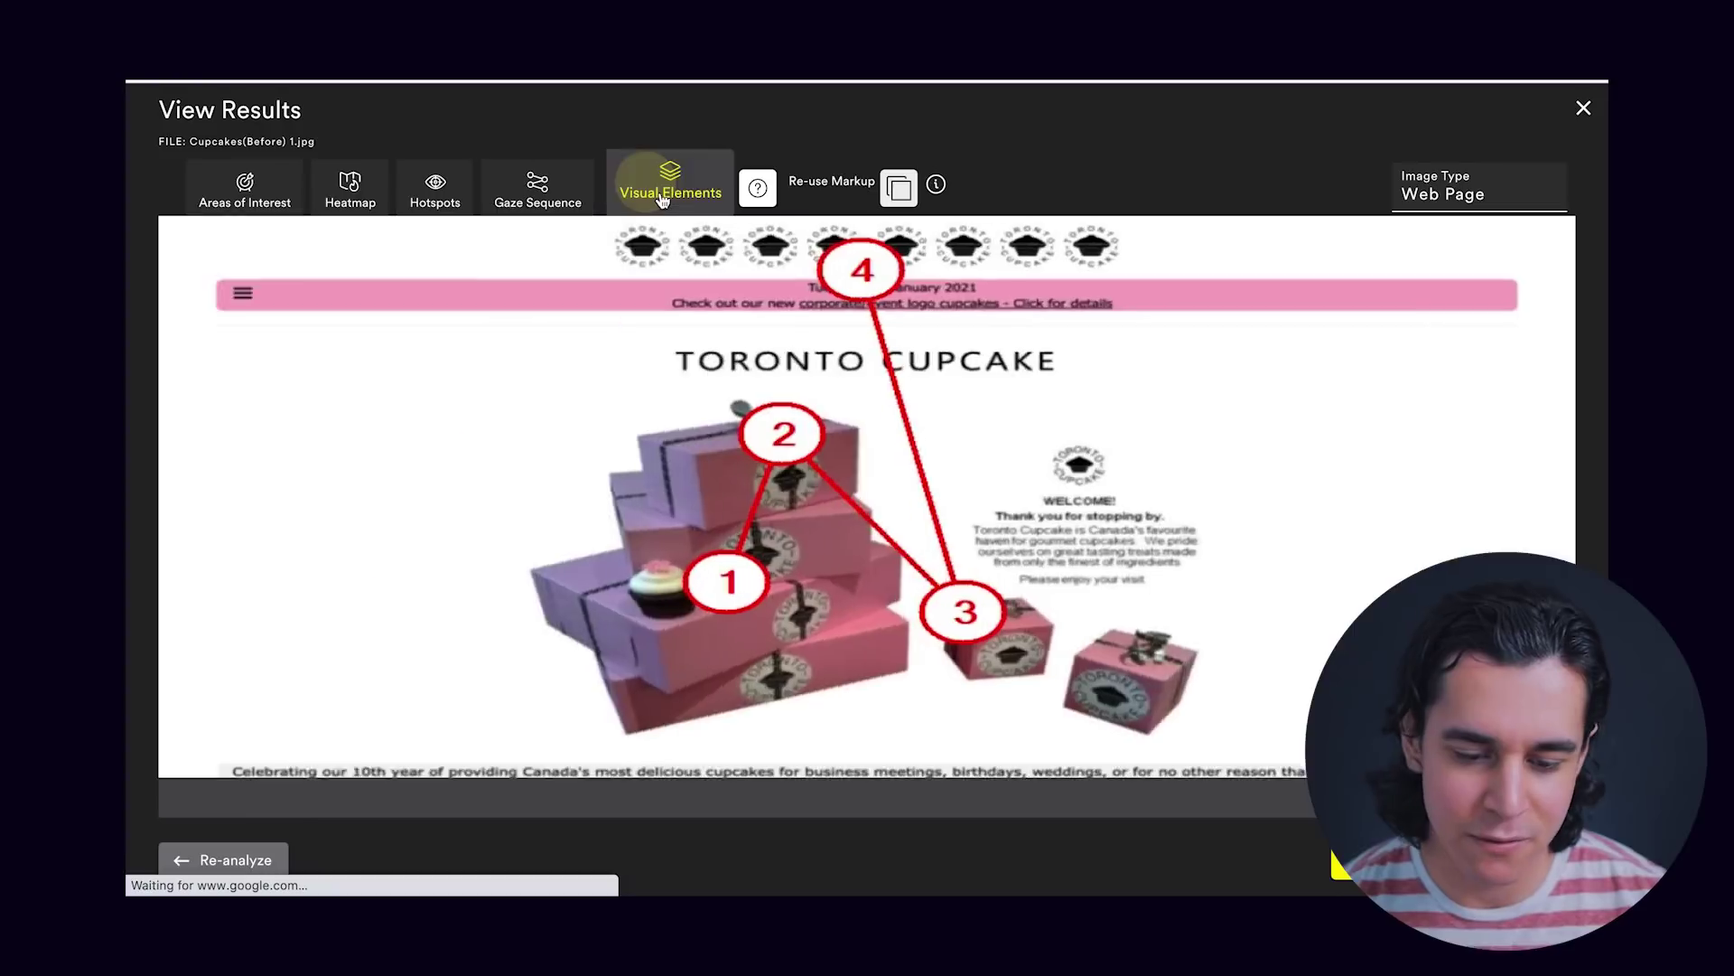
pyautogui.click(250, 192)
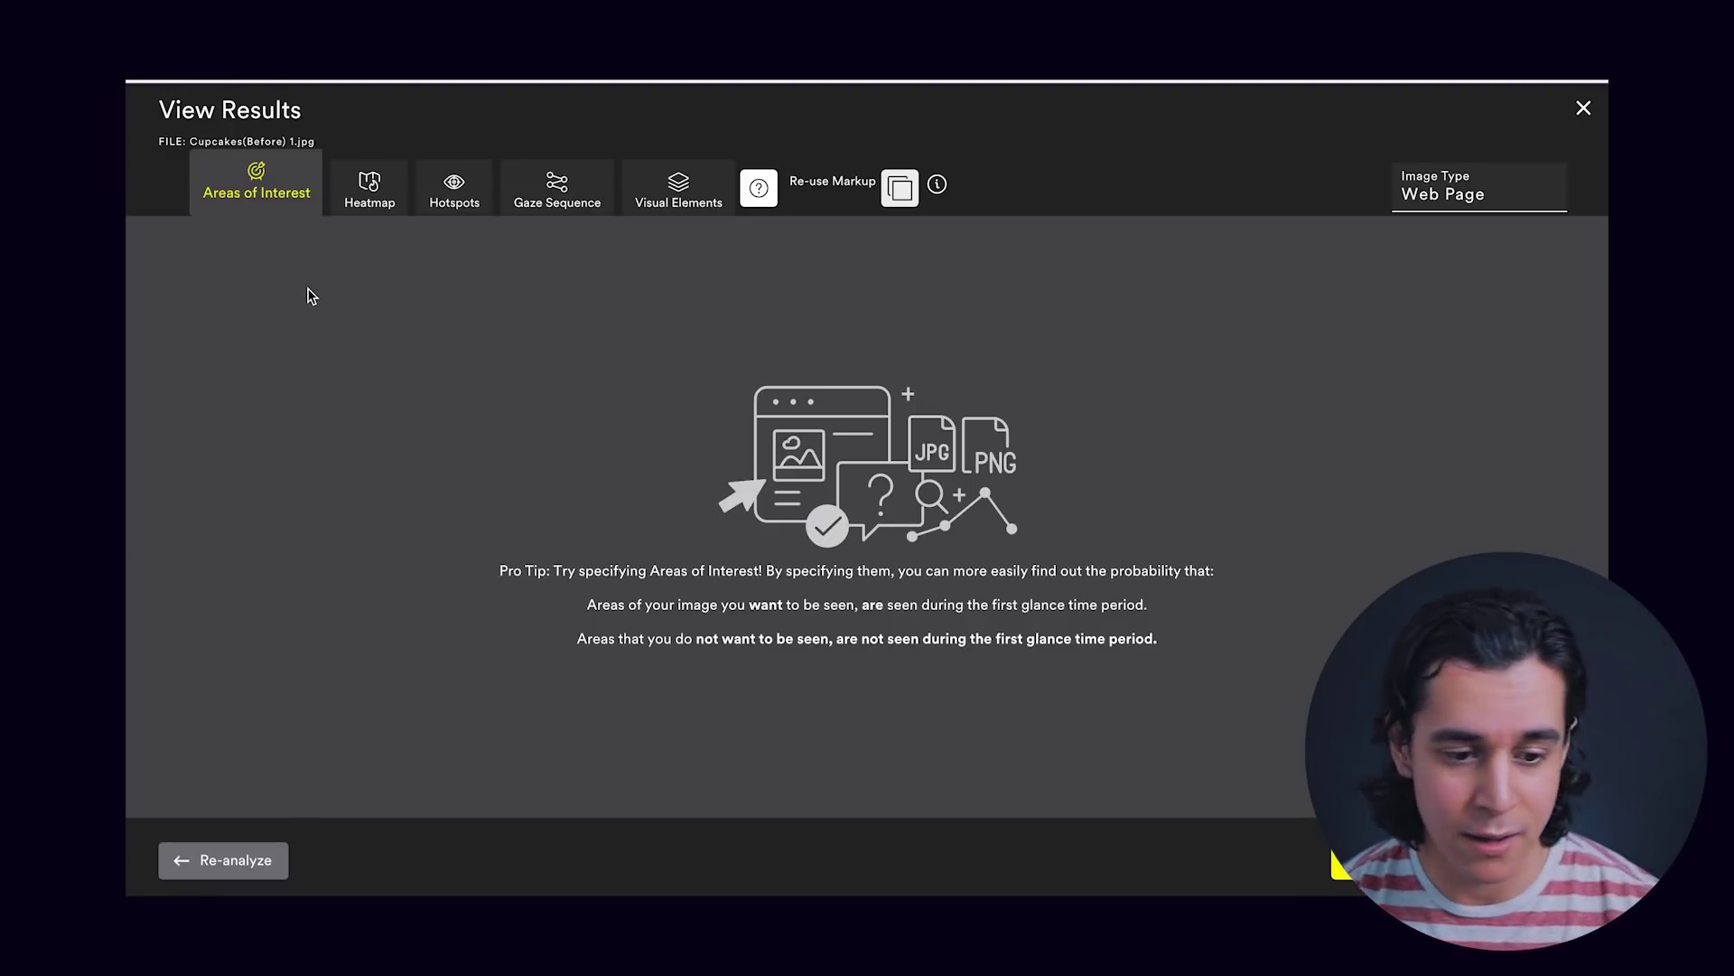
# Show the heatmap and mark the pink banner text and the welcome paragraph with freehand annotations.
pyautogui.click(370, 191)
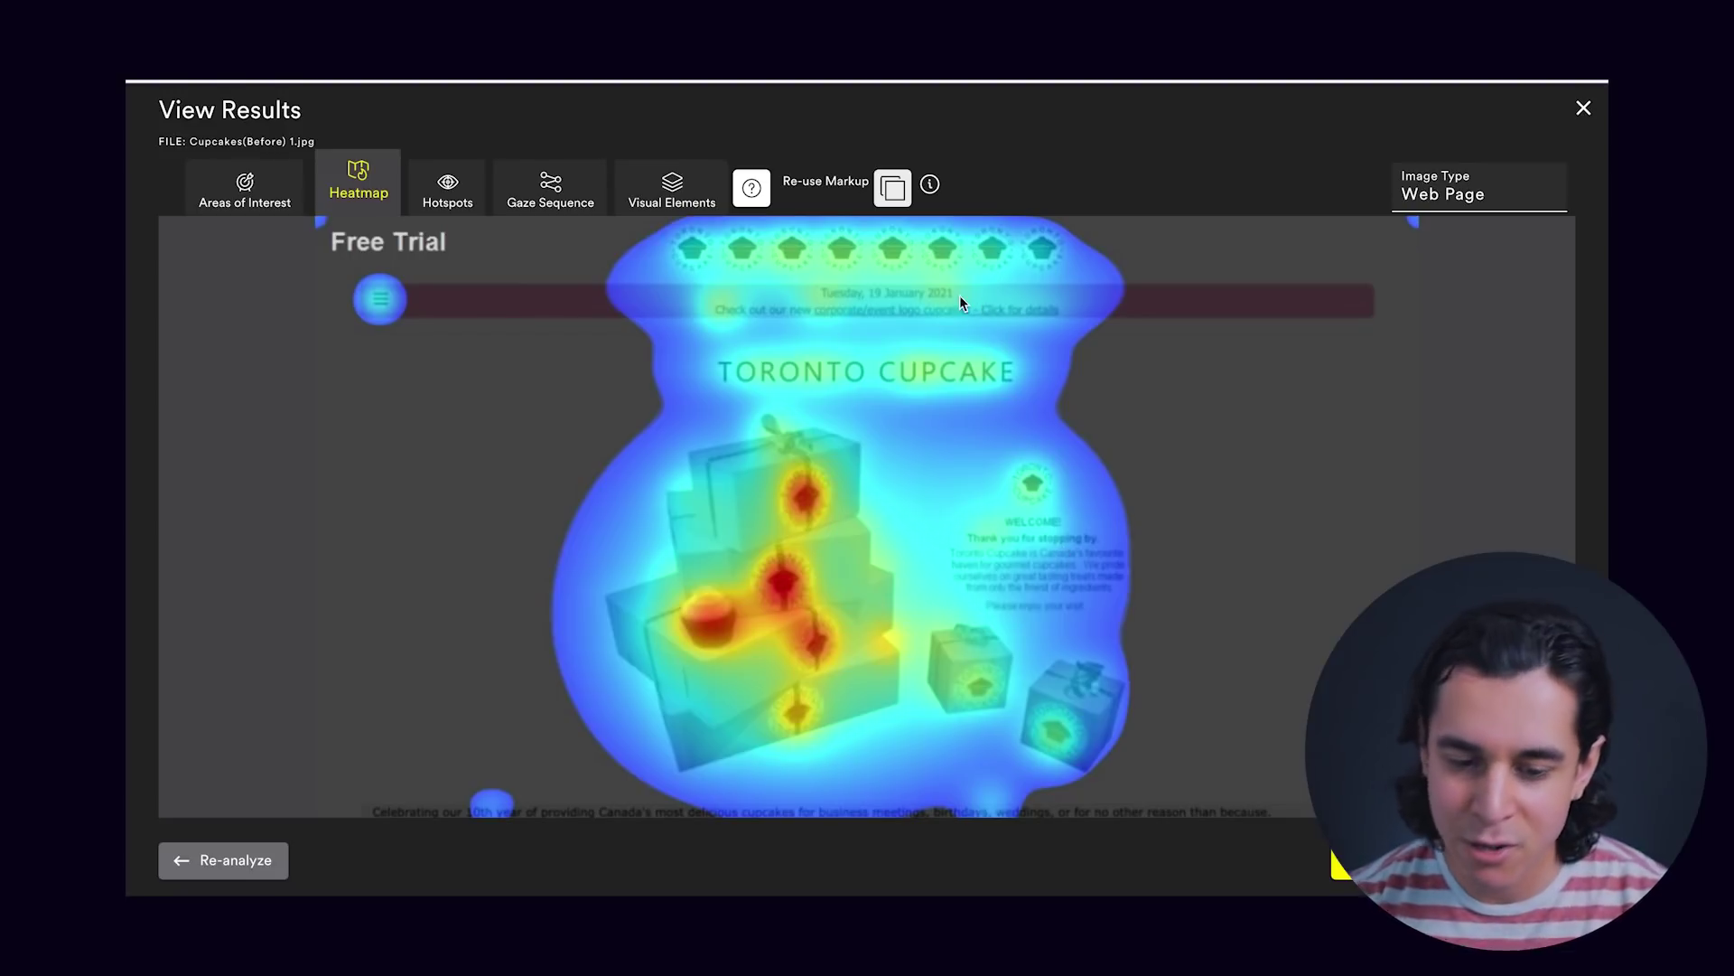
pyautogui.hotkey('ctrl', 'shift', 'a')
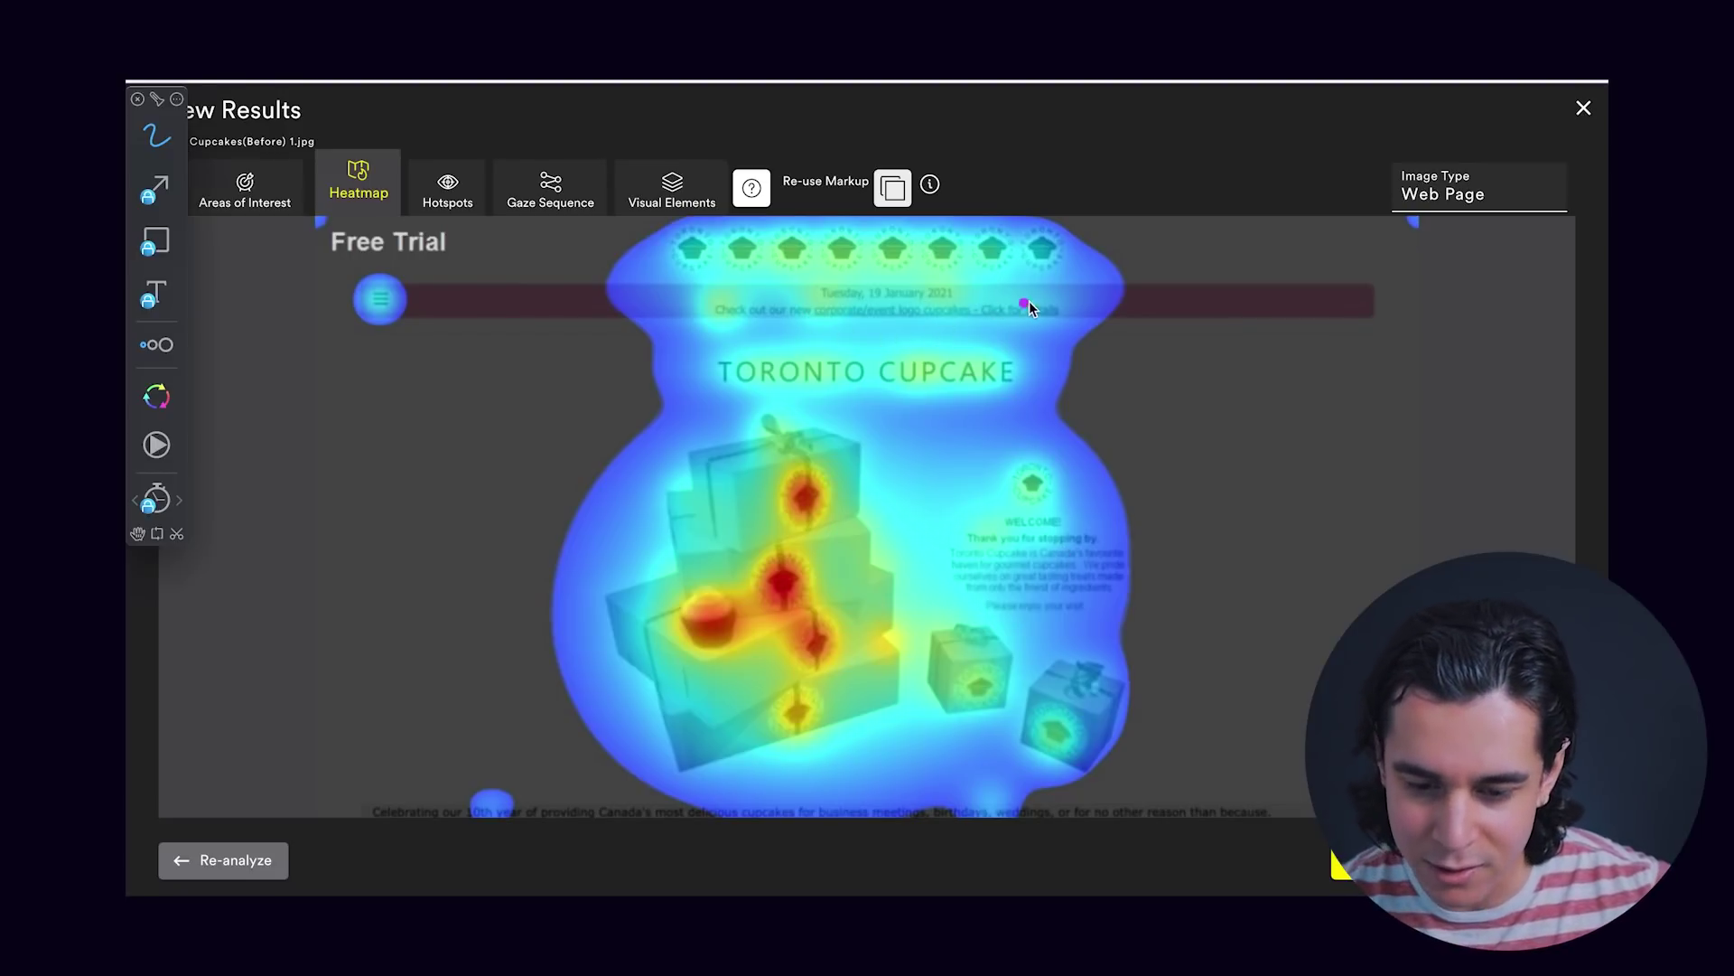
pyautogui.moveTo(867, 296)
pyautogui.mouseDown()
pyautogui.moveTo(999, 340)
pyautogui.moveTo(1010, 309)
pyautogui.mouseUp()
pyautogui.moveTo(1057, 508)
pyautogui.mouseDown()
pyautogui.moveTo(1046, 544)
pyautogui.moveTo(1118, 521)
pyautogui.moveTo(990, 544)
pyautogui.moveTo(1003, 585)
pyautogui.mouseUp()
pyautogui.moveTo(1119, 619); pyautogui.dragTo(1060, 535)
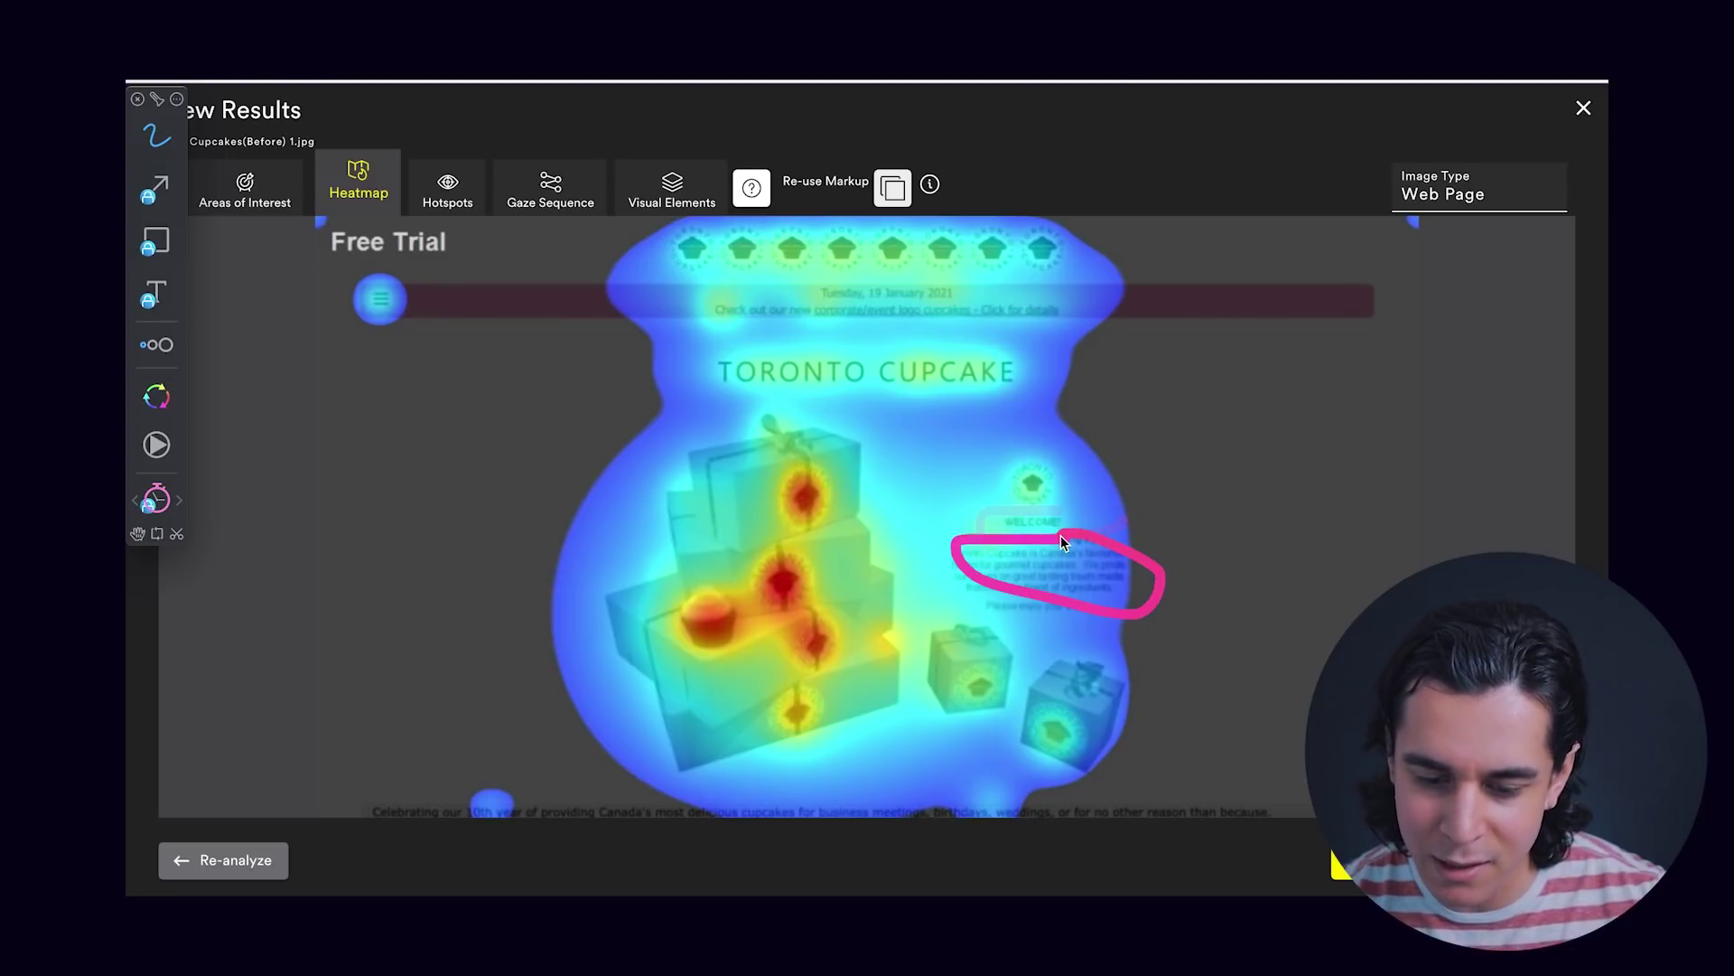
pyautogui.hotkey('ctrl', 'shift', 'a')
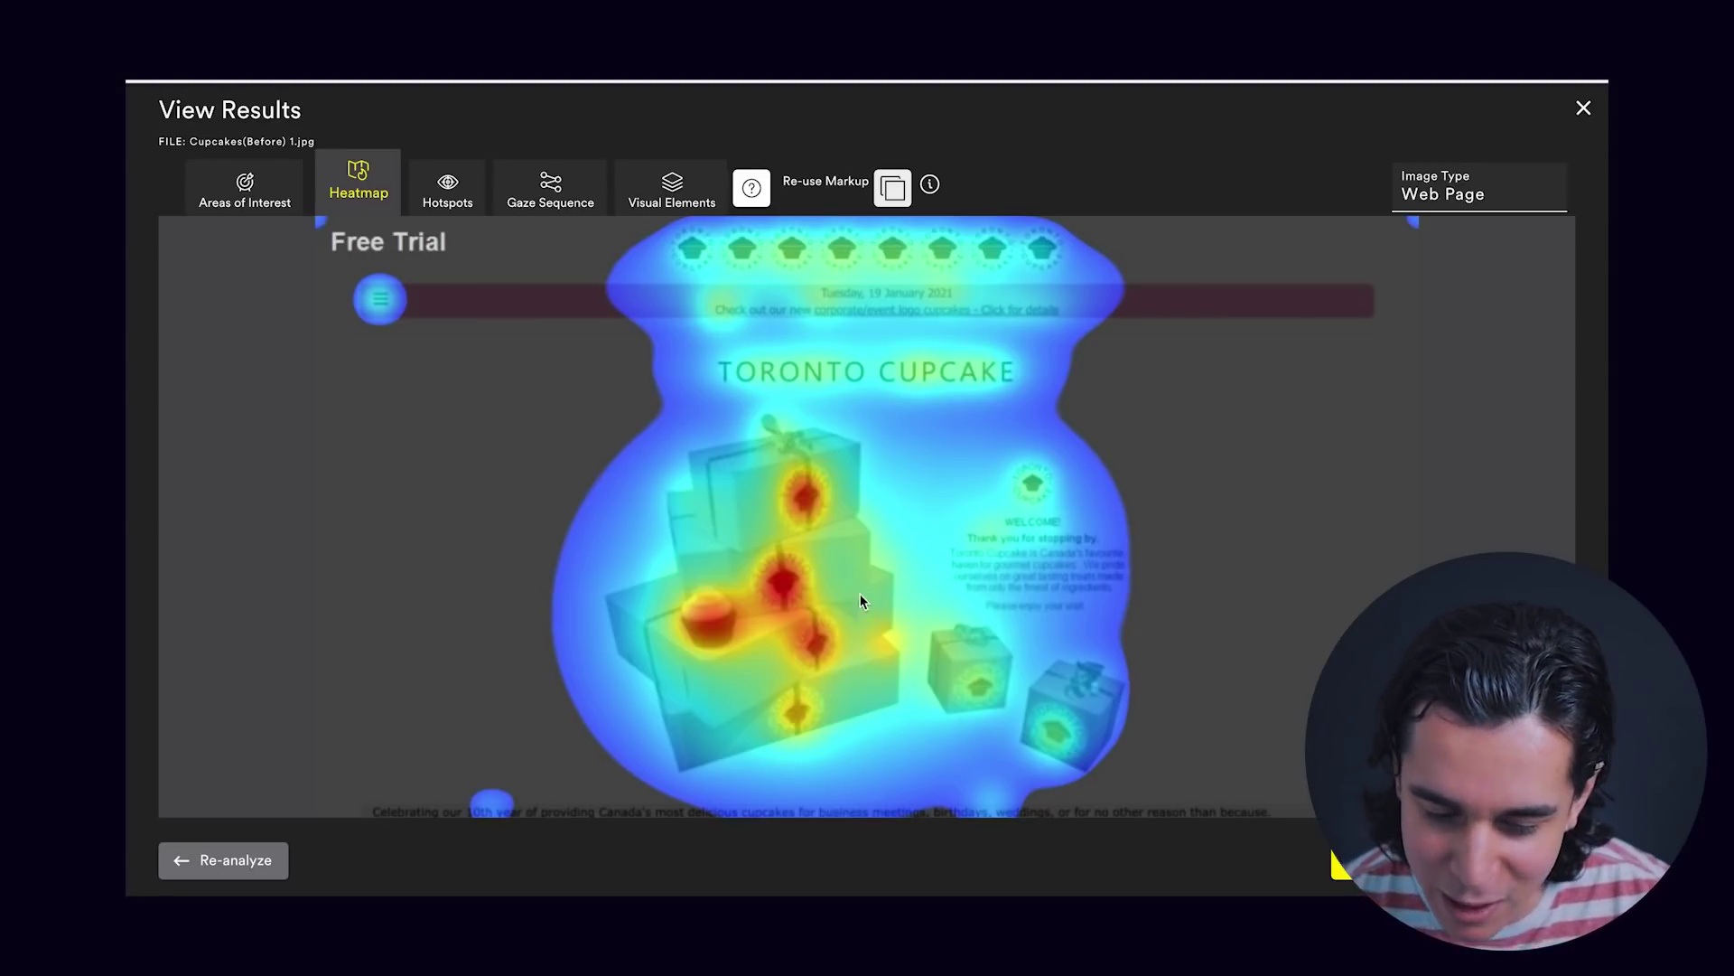
# Annotate the heatmap freehand around the stacked boxes, the row of logos and the banner text.
pyautogui.hotkey('ctrl', 'shift', 'd')
pyautogui.moveTo(792, 728)
pyautogui.mouseDown()
pyautogui.moveTo(790, 653)
pyautogui.moveTo(723, 664)
pyautogui.moveTo(715, 554)
pyautogui.moveTo(777, 450)
pyautogui.moveTo(838, 564)
pyautogui.moveTo(861, 675)
pyautogui.moveTo(786, 733)
pyautogui.mouseUp()
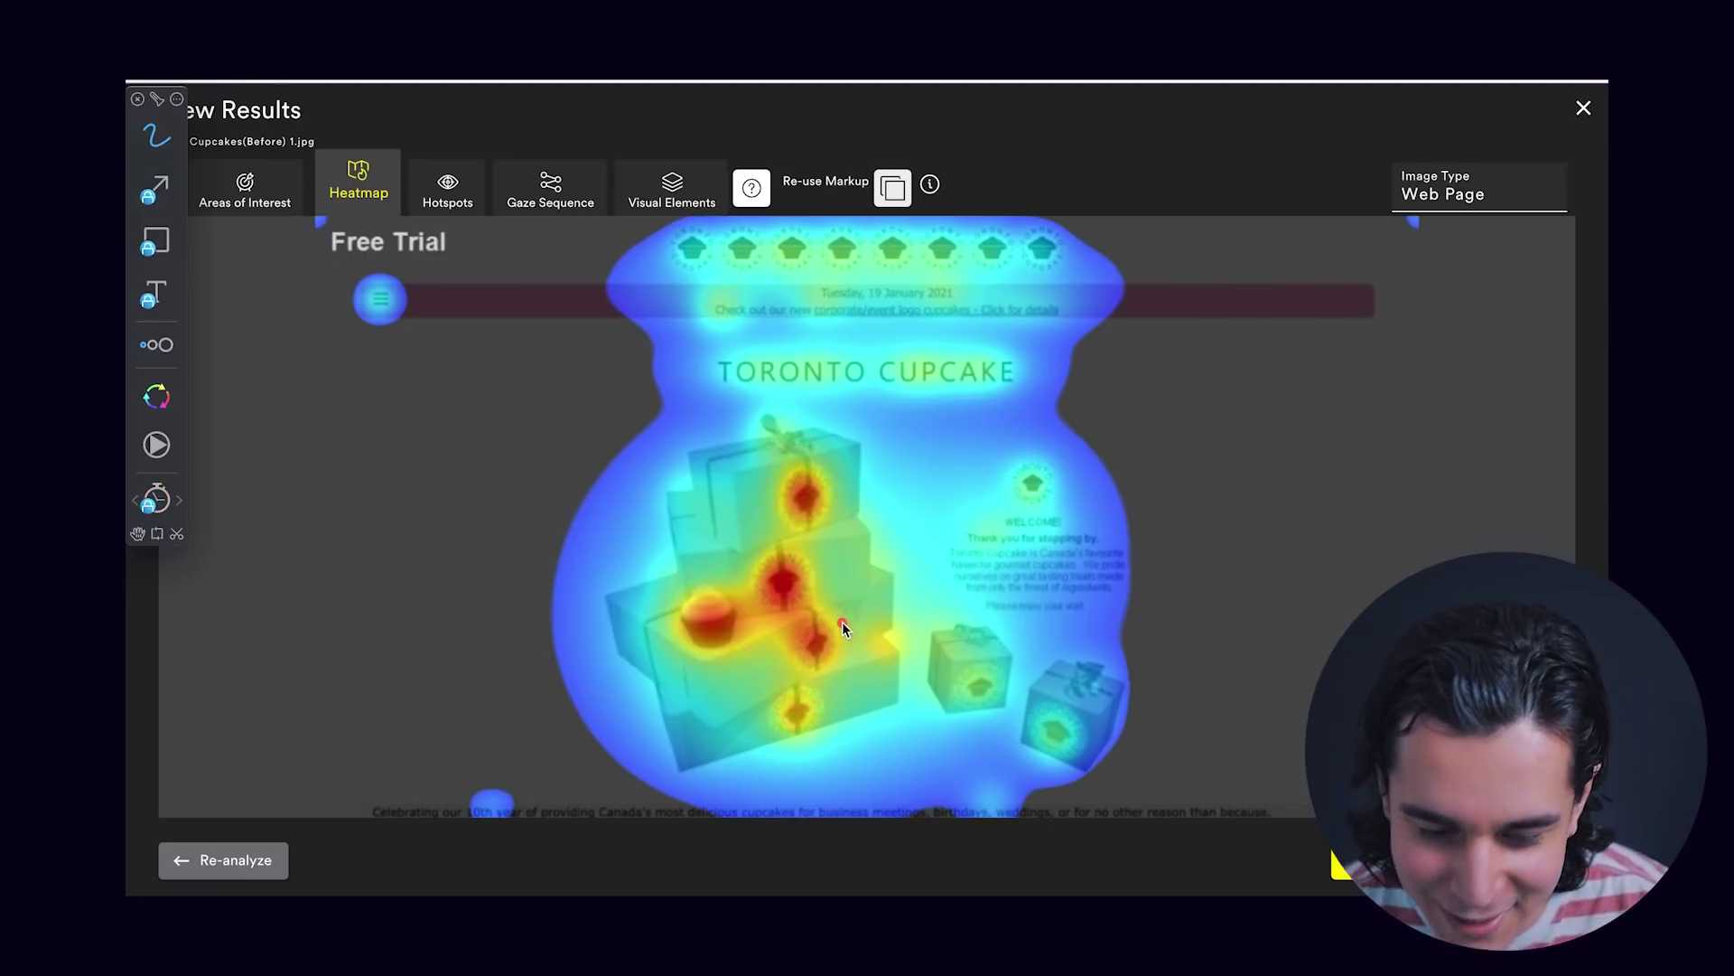
pyautogui.moveTo(789, 271)
pyautogui.mouseDown()
pyautogui.moveTo(696, 256)
pyautogui.moveTo(892, 224)
pyautogui.moveTo(1072, 233)
pyautogui.moveTo(809, 286)
pyautogui.mouseUp()
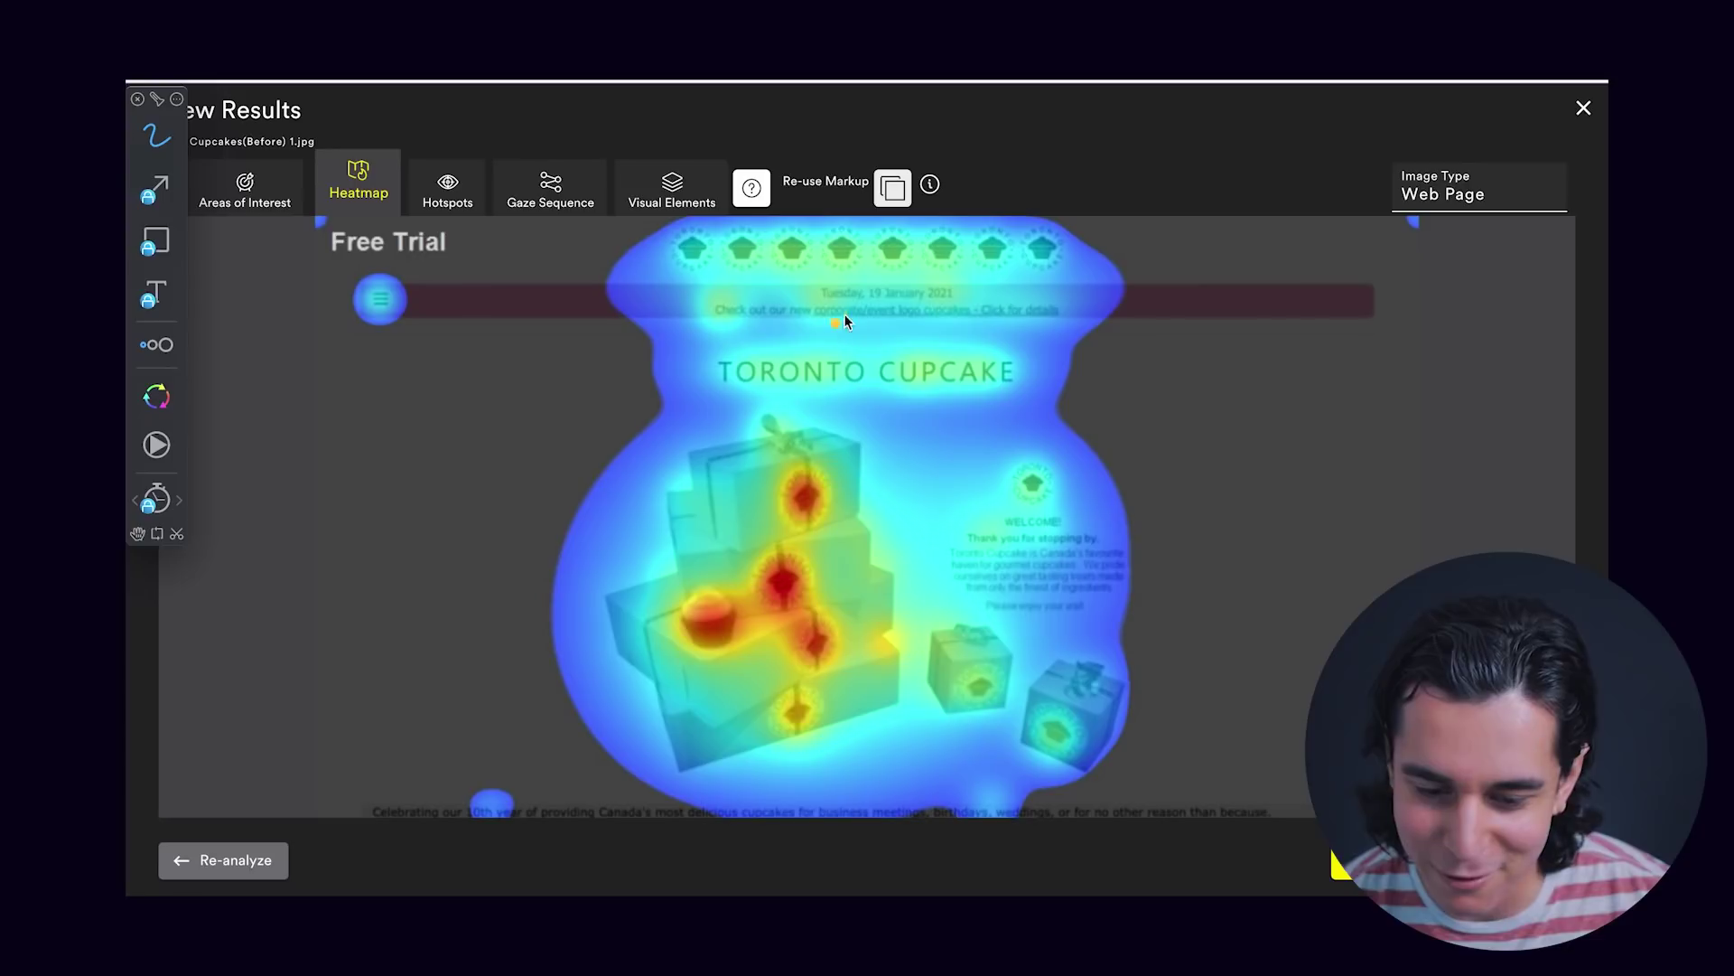
pyautogui.moveTo(947, 283)
pyautogui.mouseDown()
pyautogui.moveTo(730, 287)
pyautogui.moveTo(705, 221)
pyautogui.moveTo(1067, 225)
pyautogui.moveTo(929, 279)
pyautogui.mouseUp()
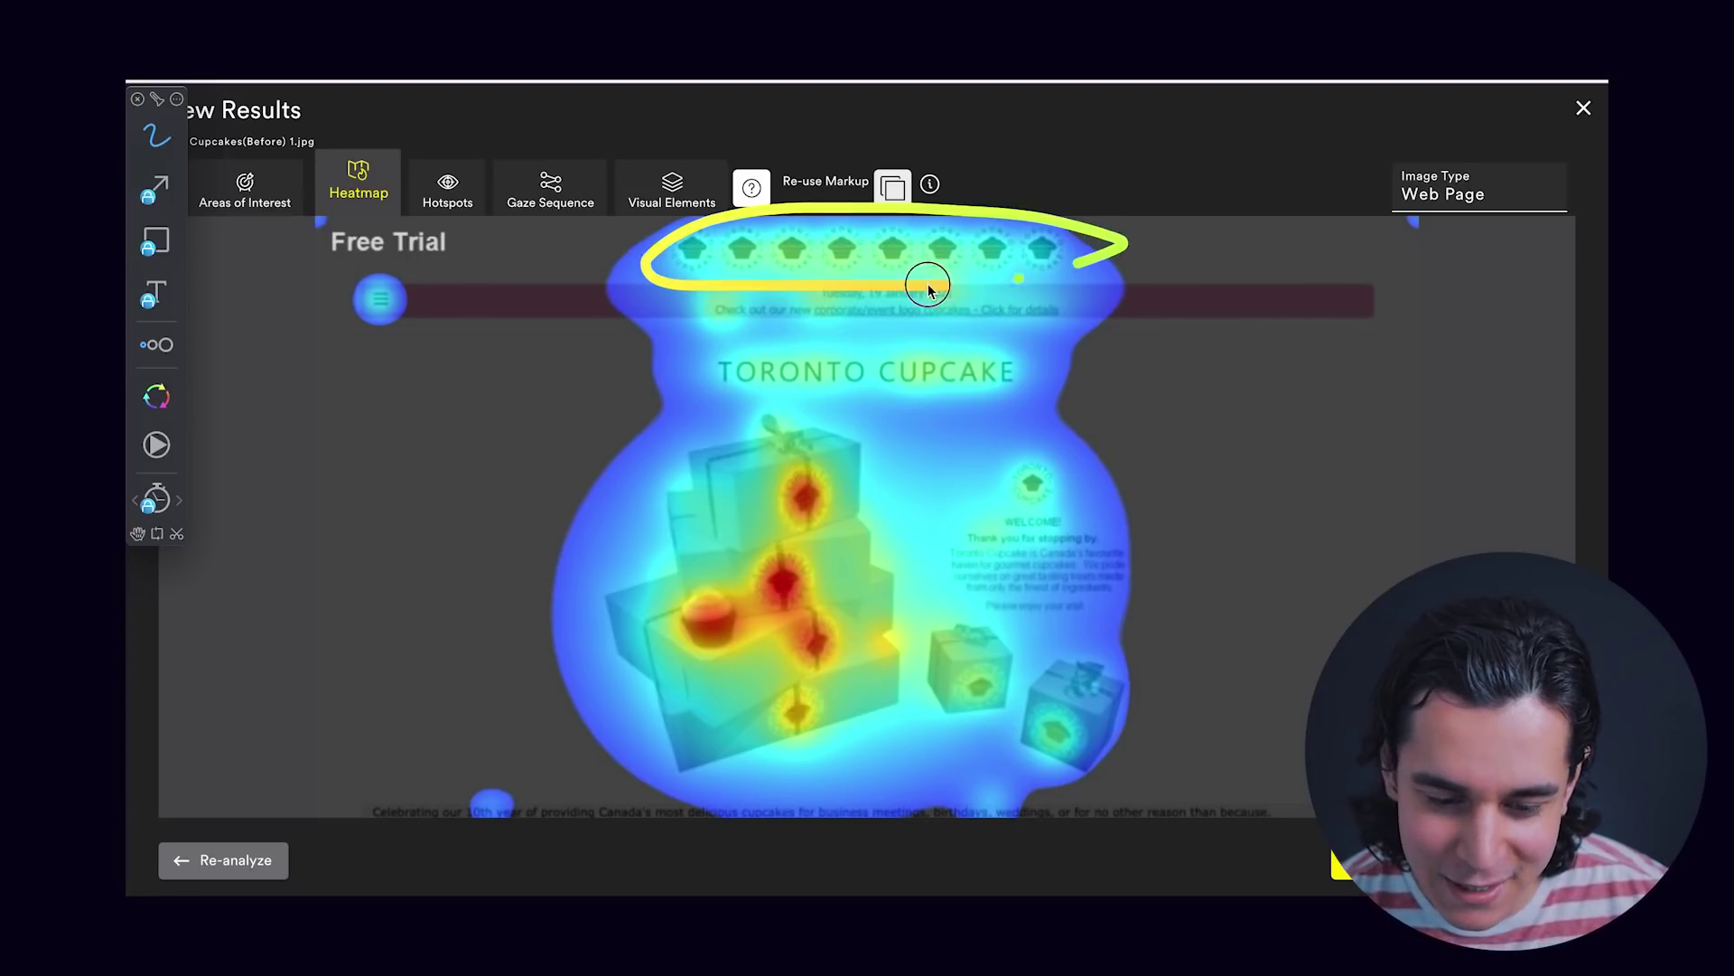
pyautogui.moveTo(768, 327)
pyautogui.mouseDown()
pyautogui.moveTo(708, 322)
pyautogui.moveTo(1037, 295)
pyautogui.moveTo(700, 317)
pyautogui.mouseUp()
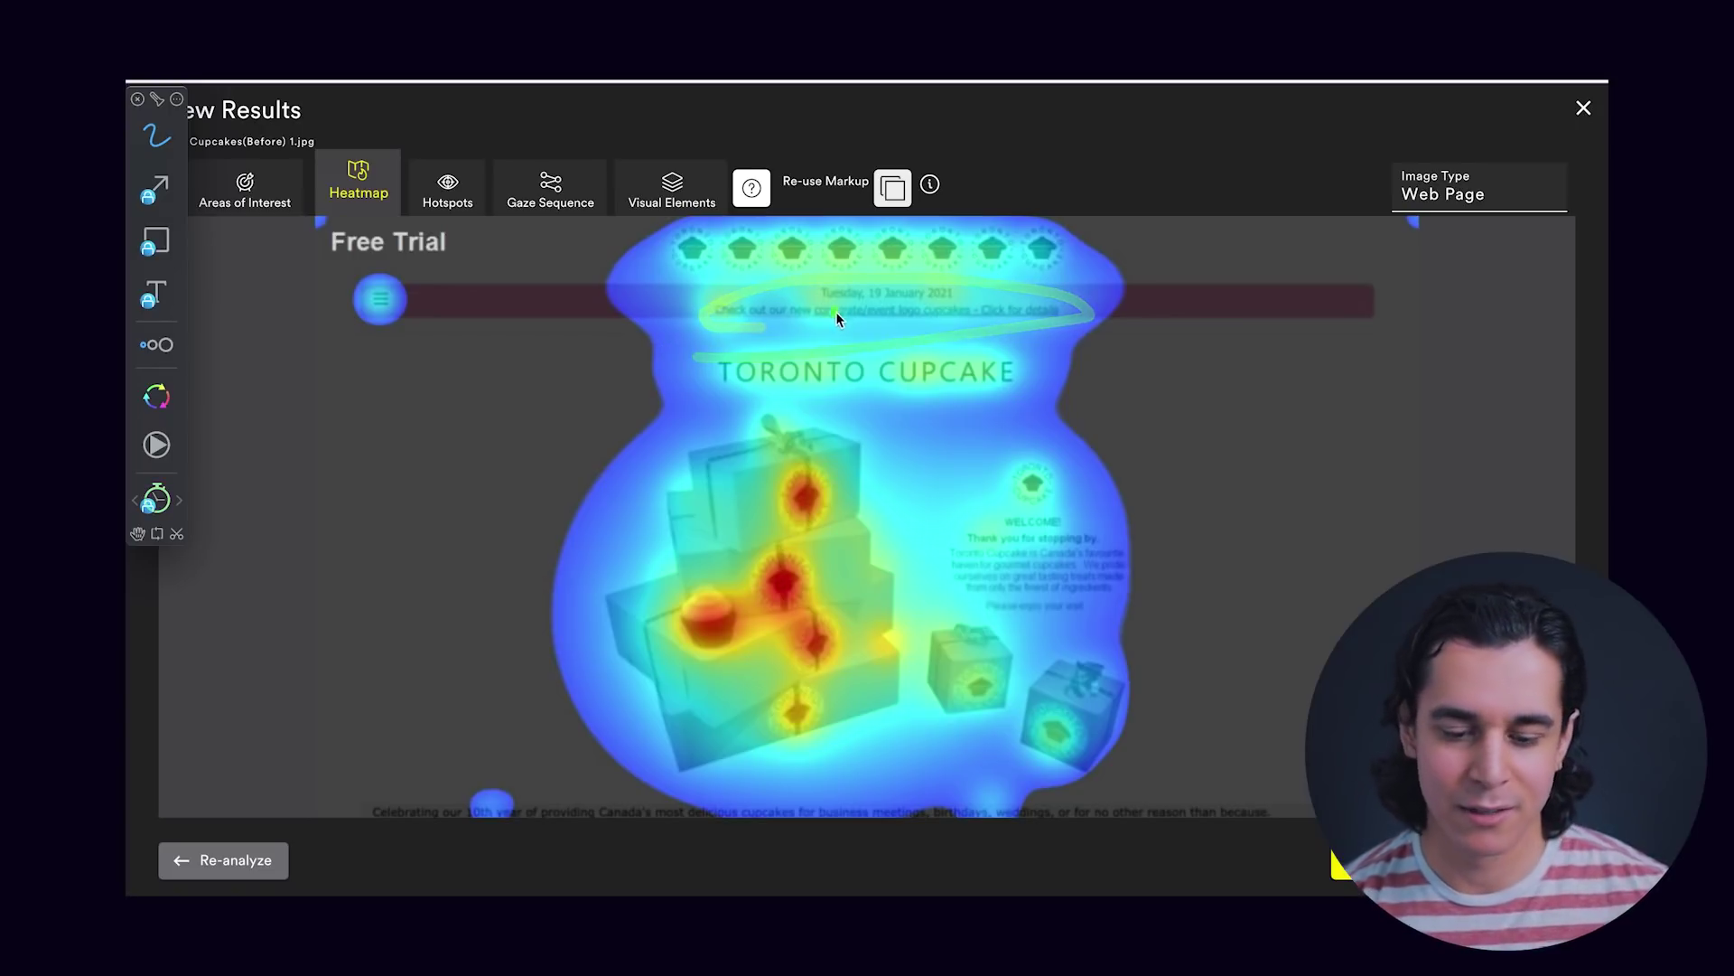
pyautogui.press('Escape')
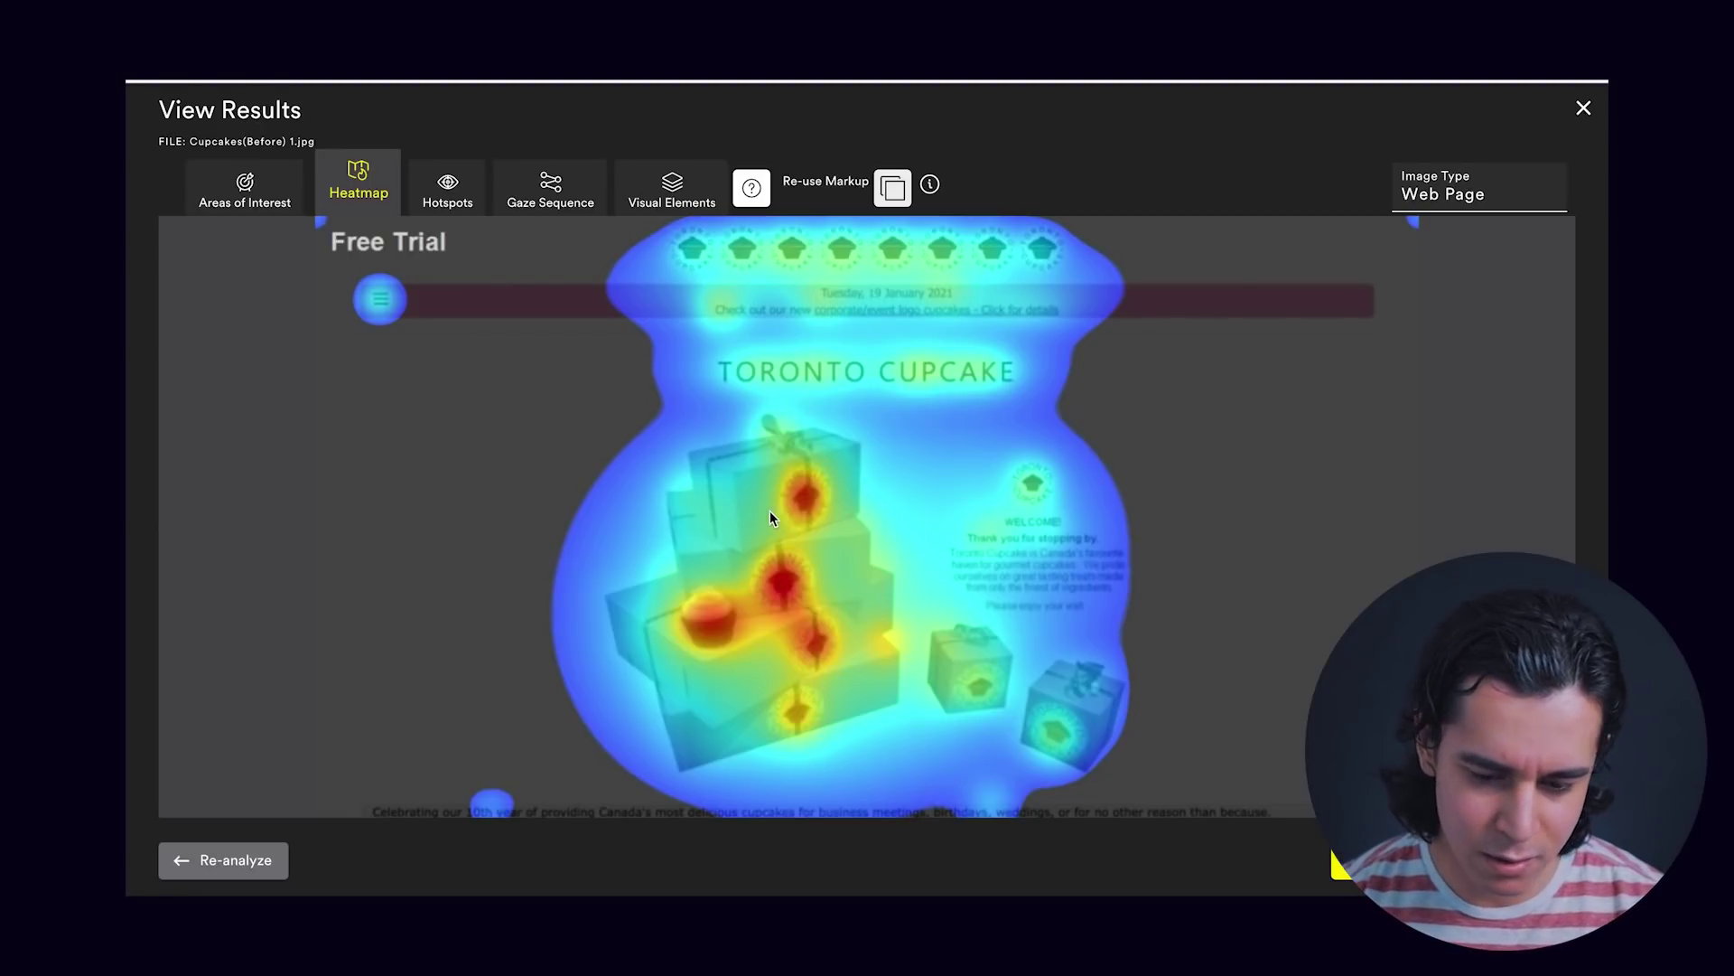
# Show the hotspots result and circle the region's percentage label with a freehand annotation.
pyautogui.click(449, 206)
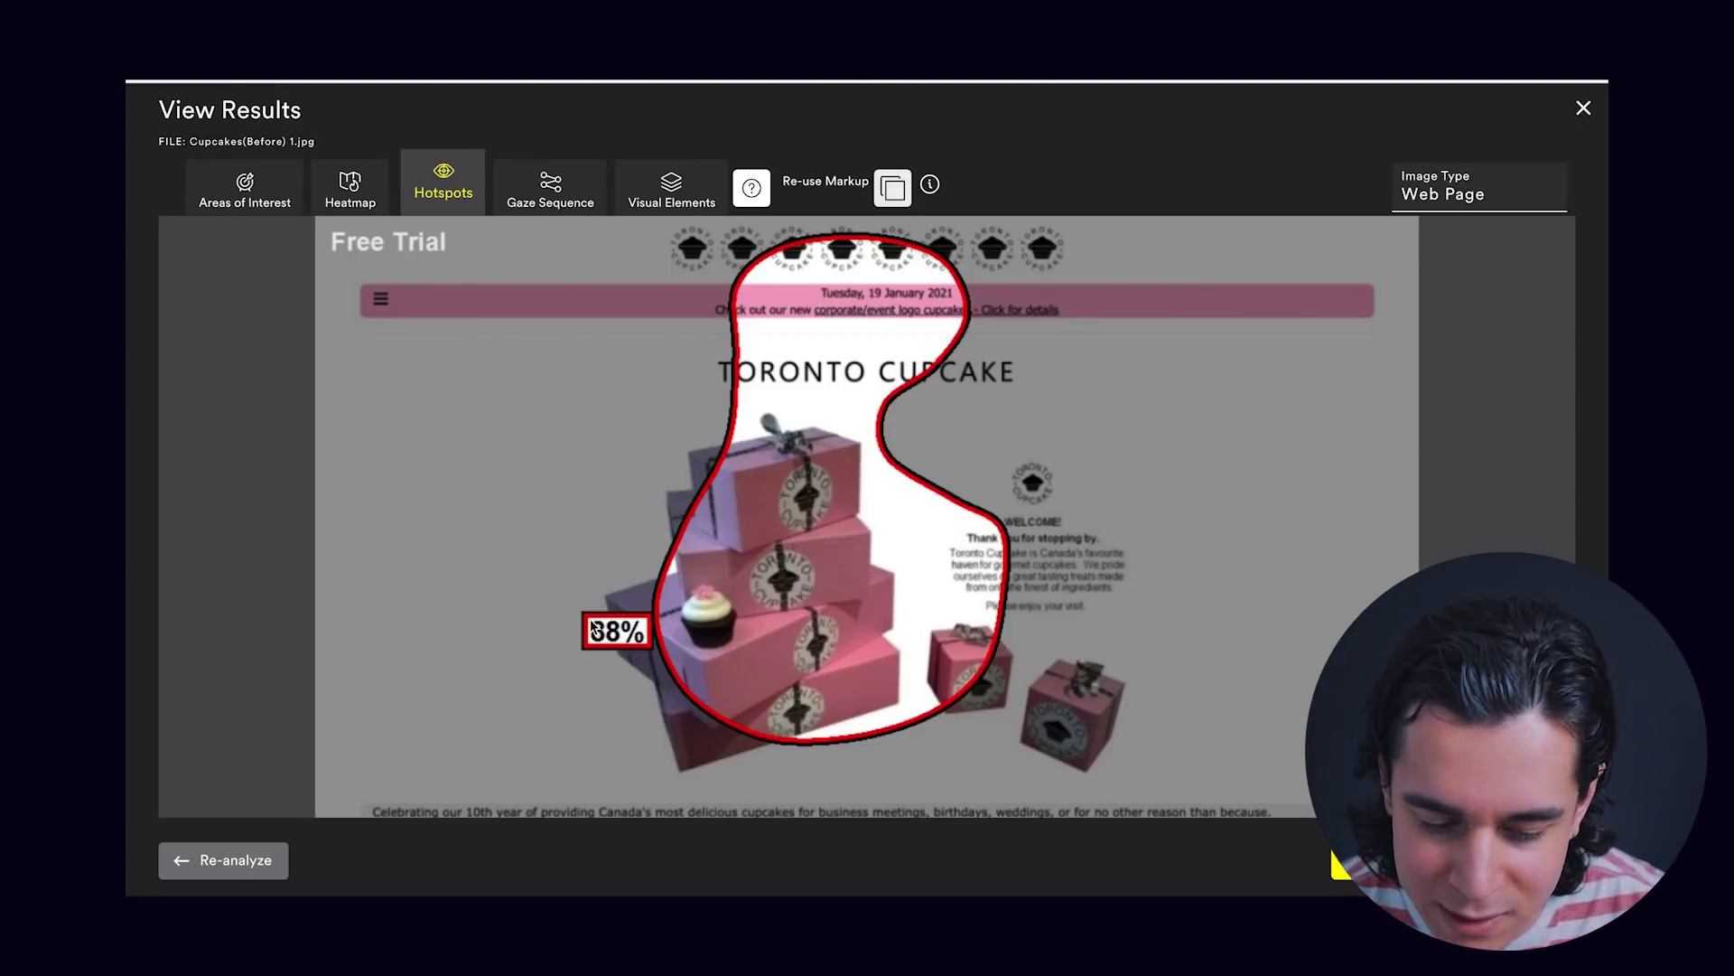
pyautogui.hotkey('ctrl', 'shift', '1')
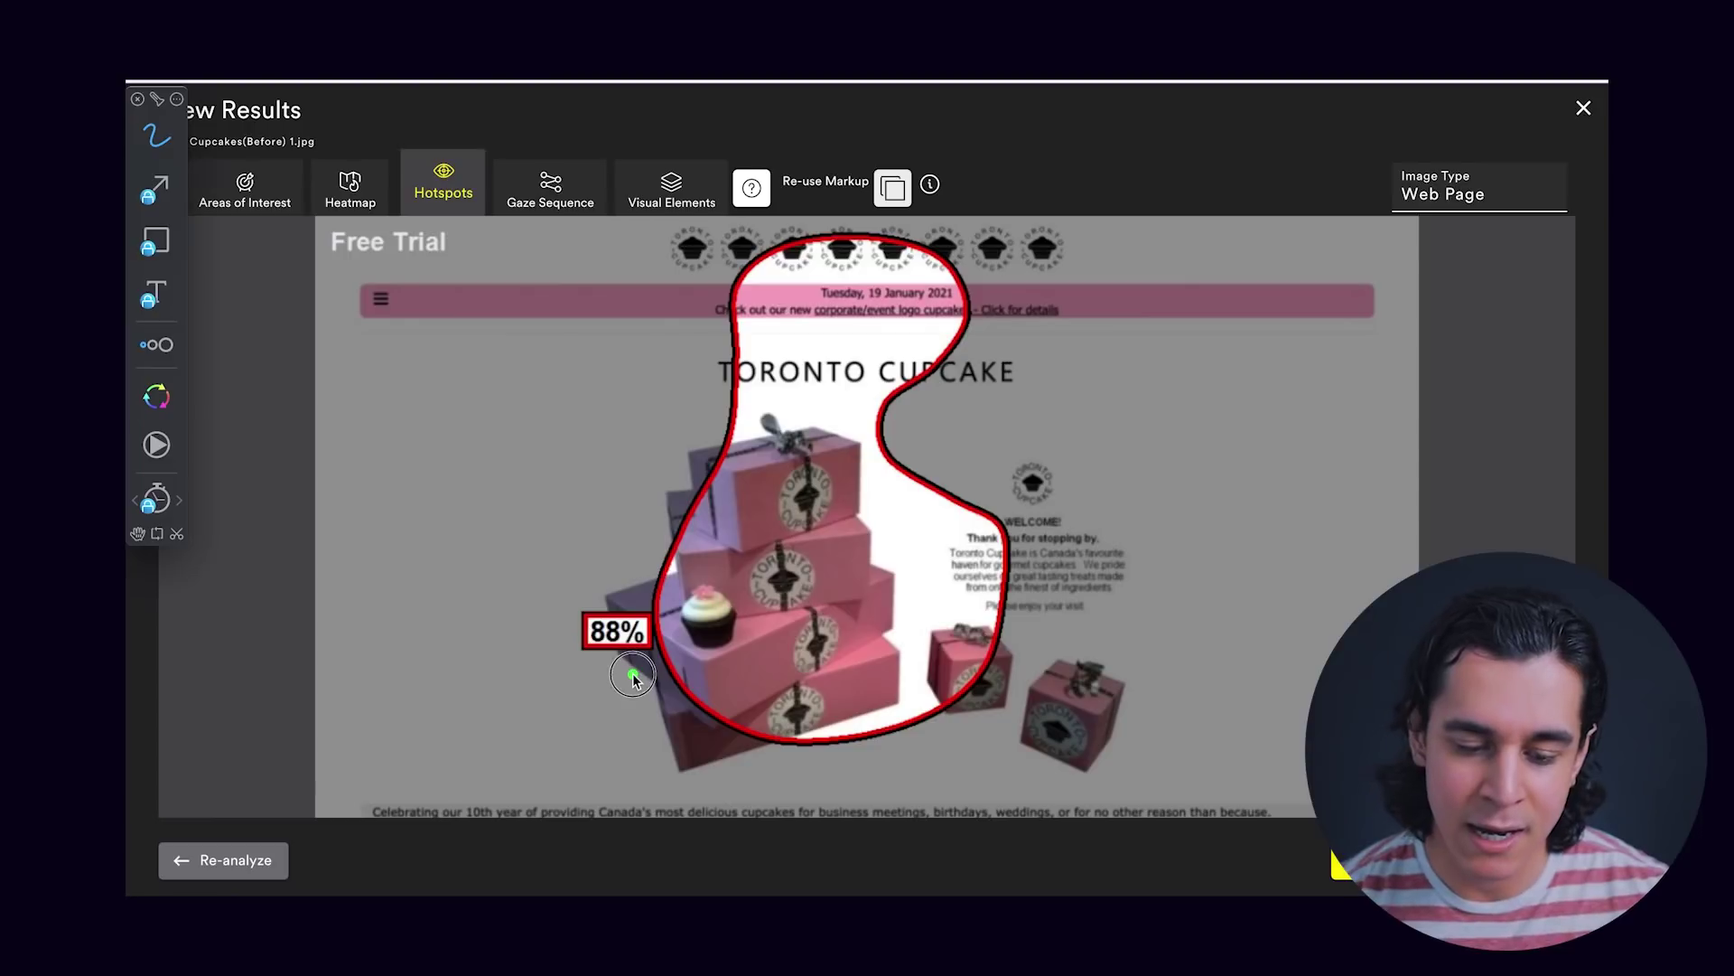
pyautogui.moveTo(637, 673); pyautogui.dragTo(686, 661)
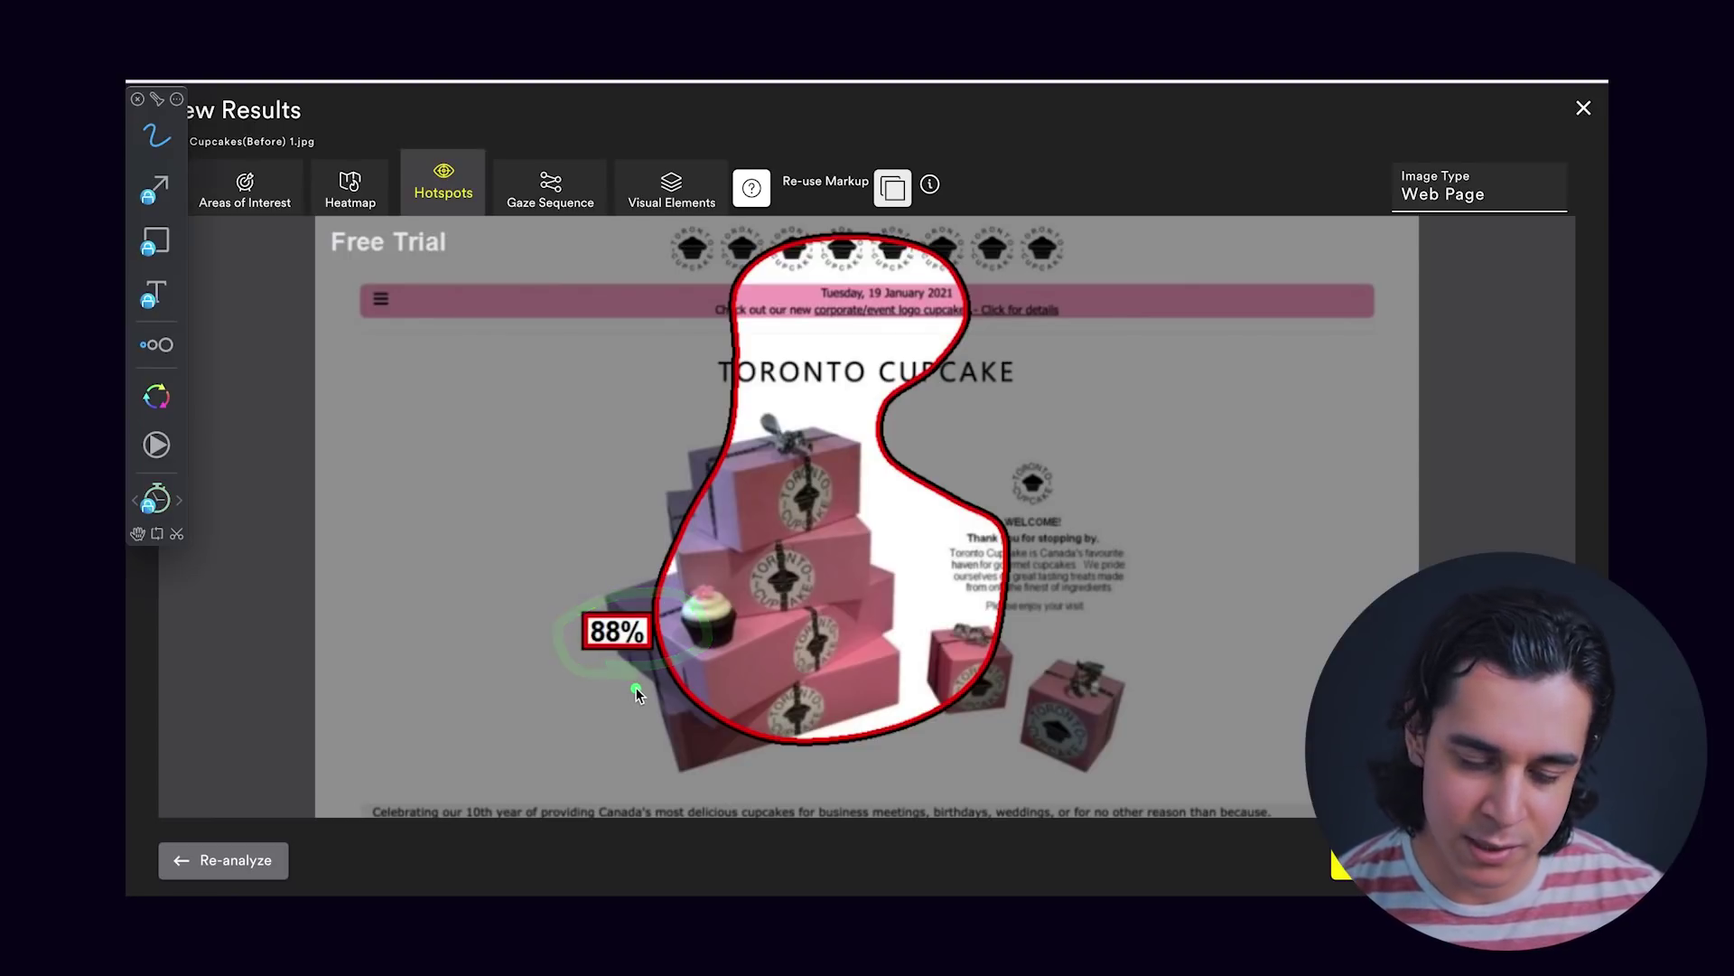
pyautogui.hotkey('ctrl', 'shift', '1')
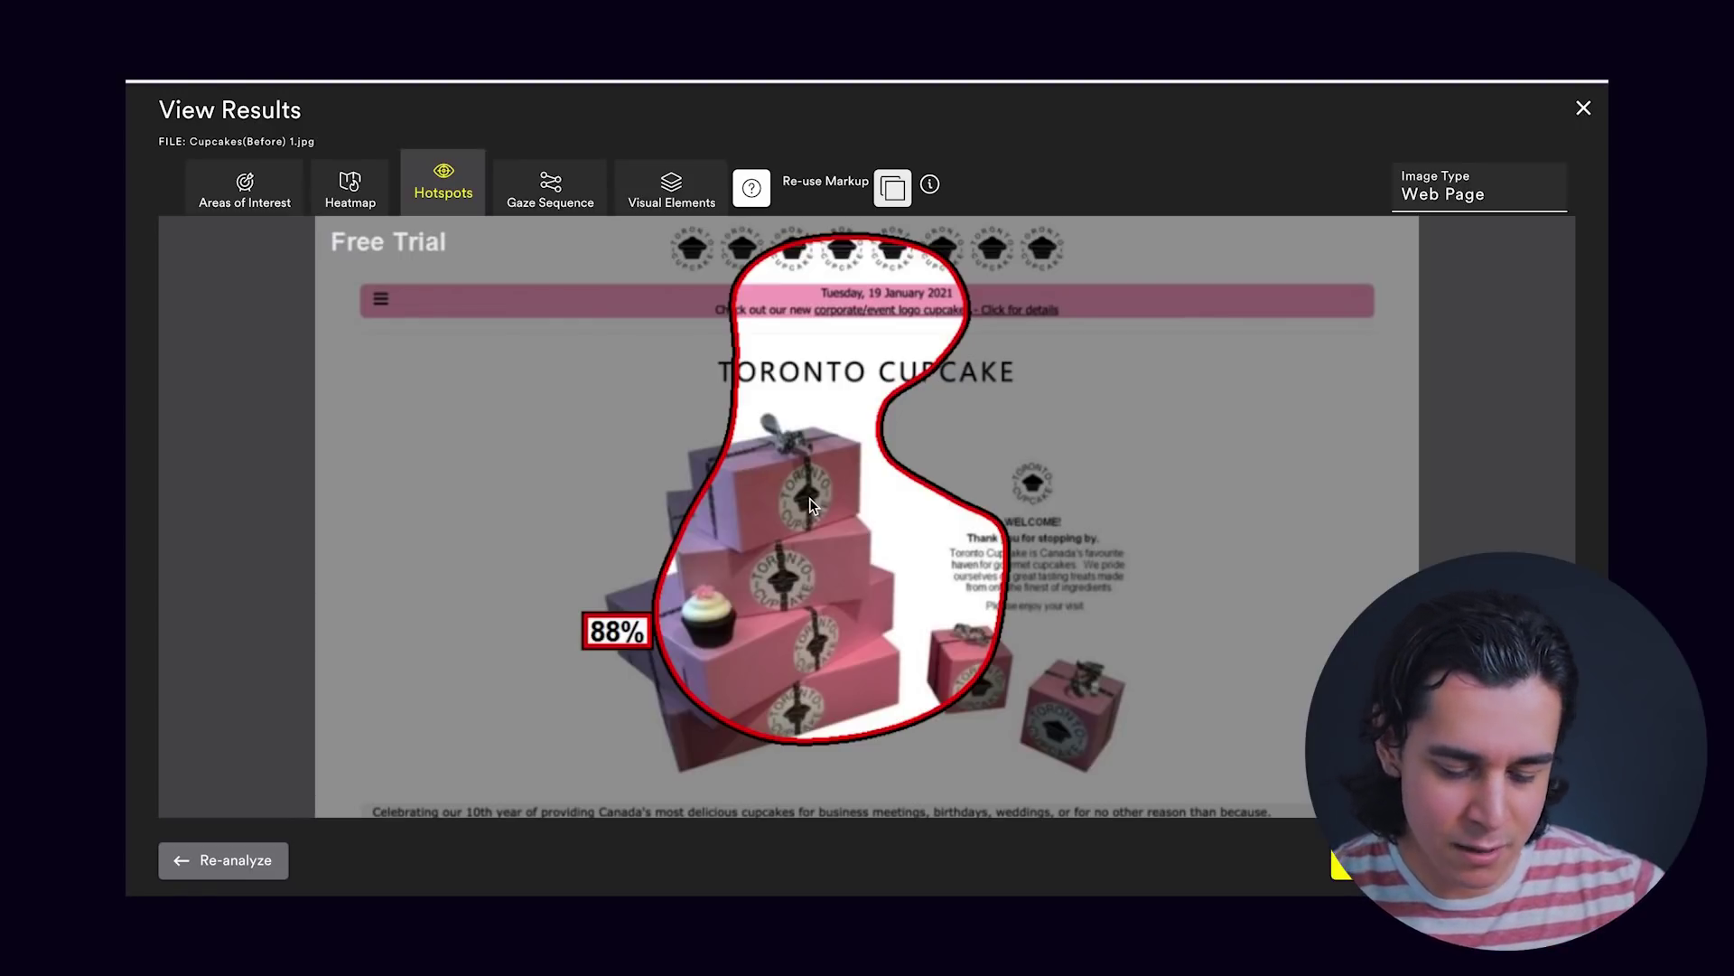
# Examine the gaze sequence and visual elements of the before design, then go back through its hotspots and heatmap.
pyautogui.click(551, 185)
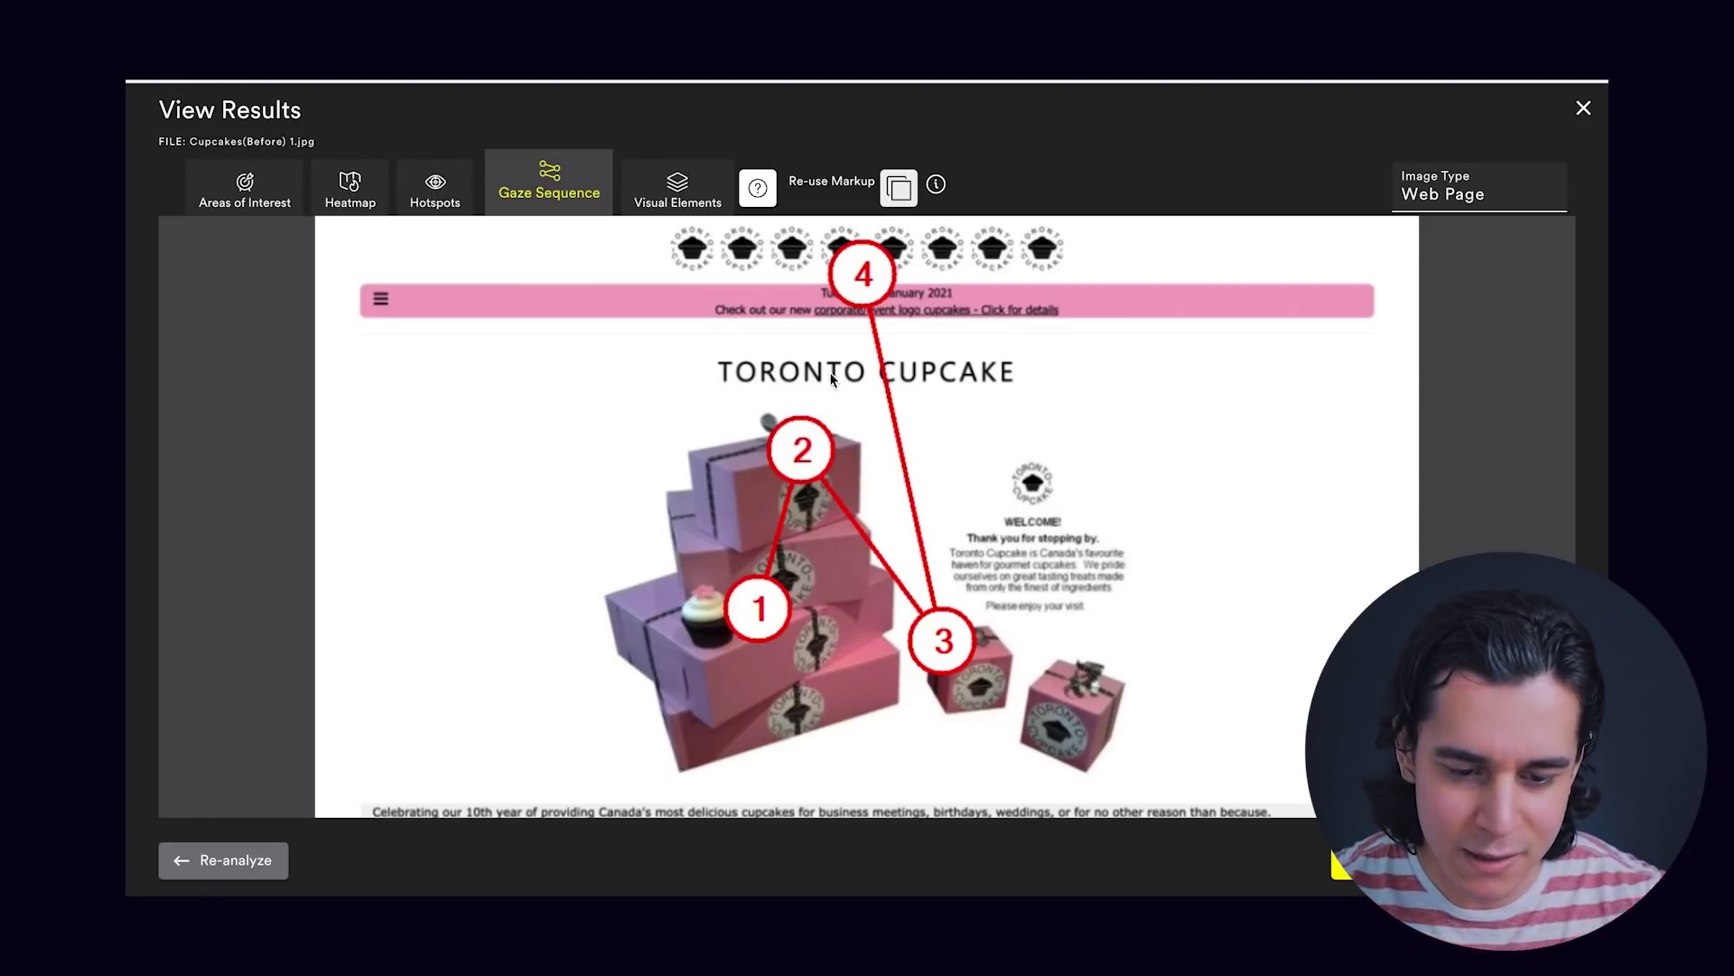
pyautogui.click(678, 186)
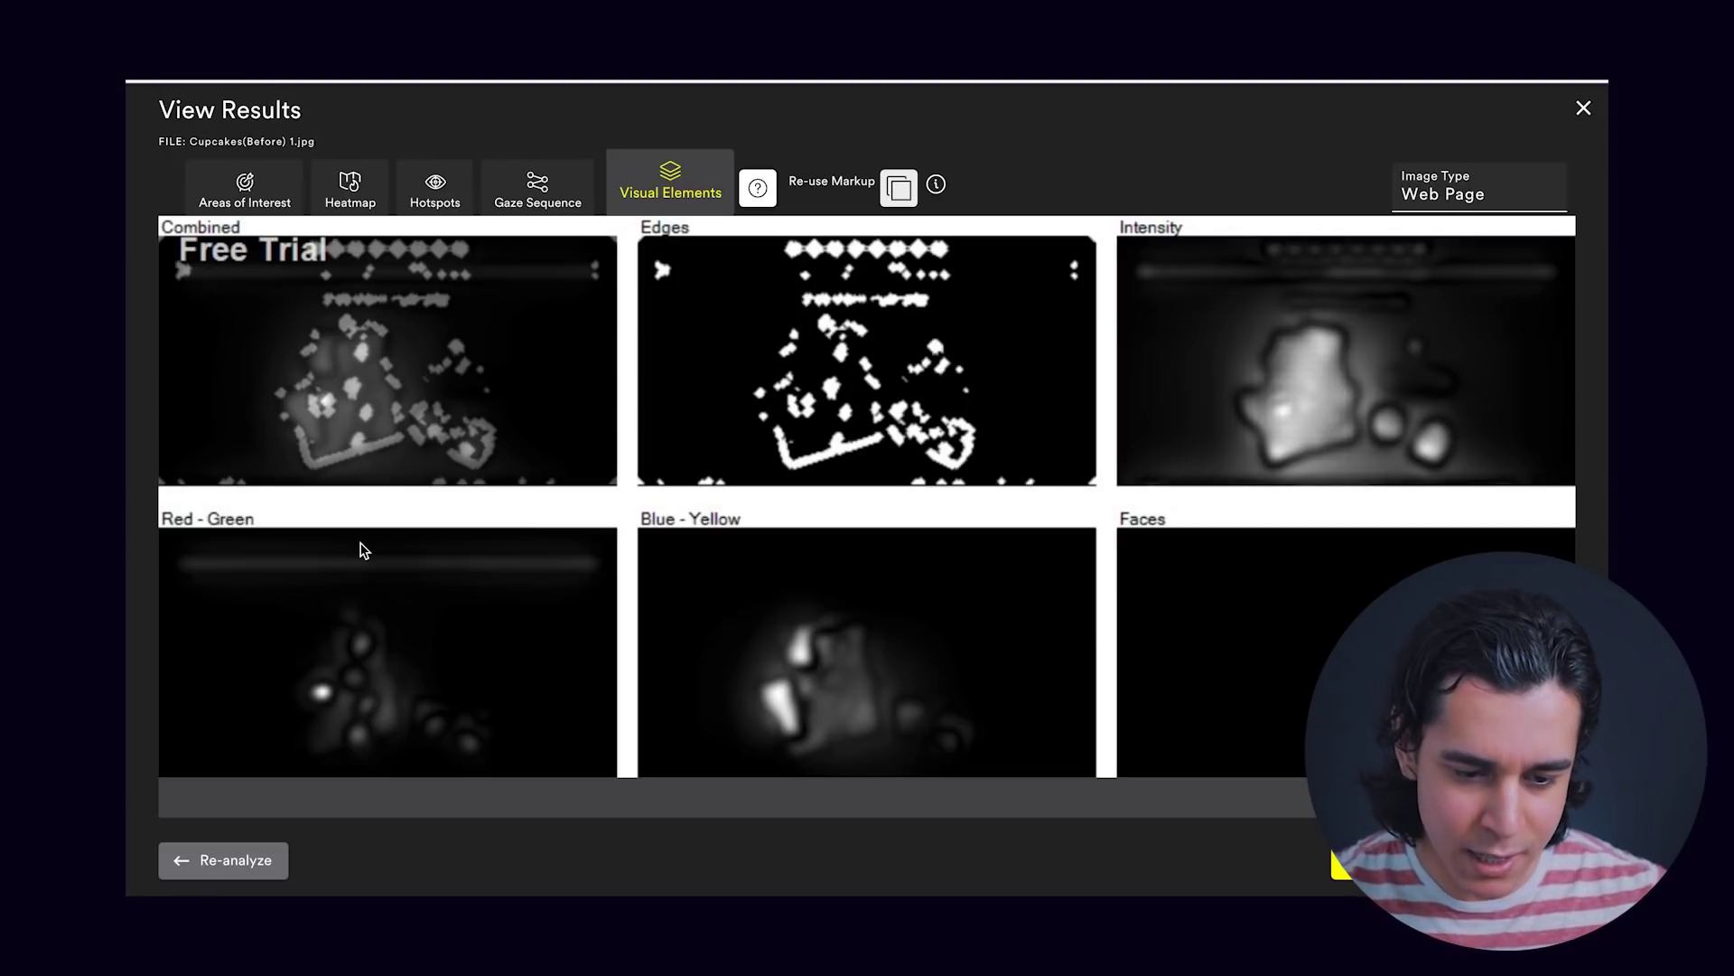
pyautogui.click(538, 192)
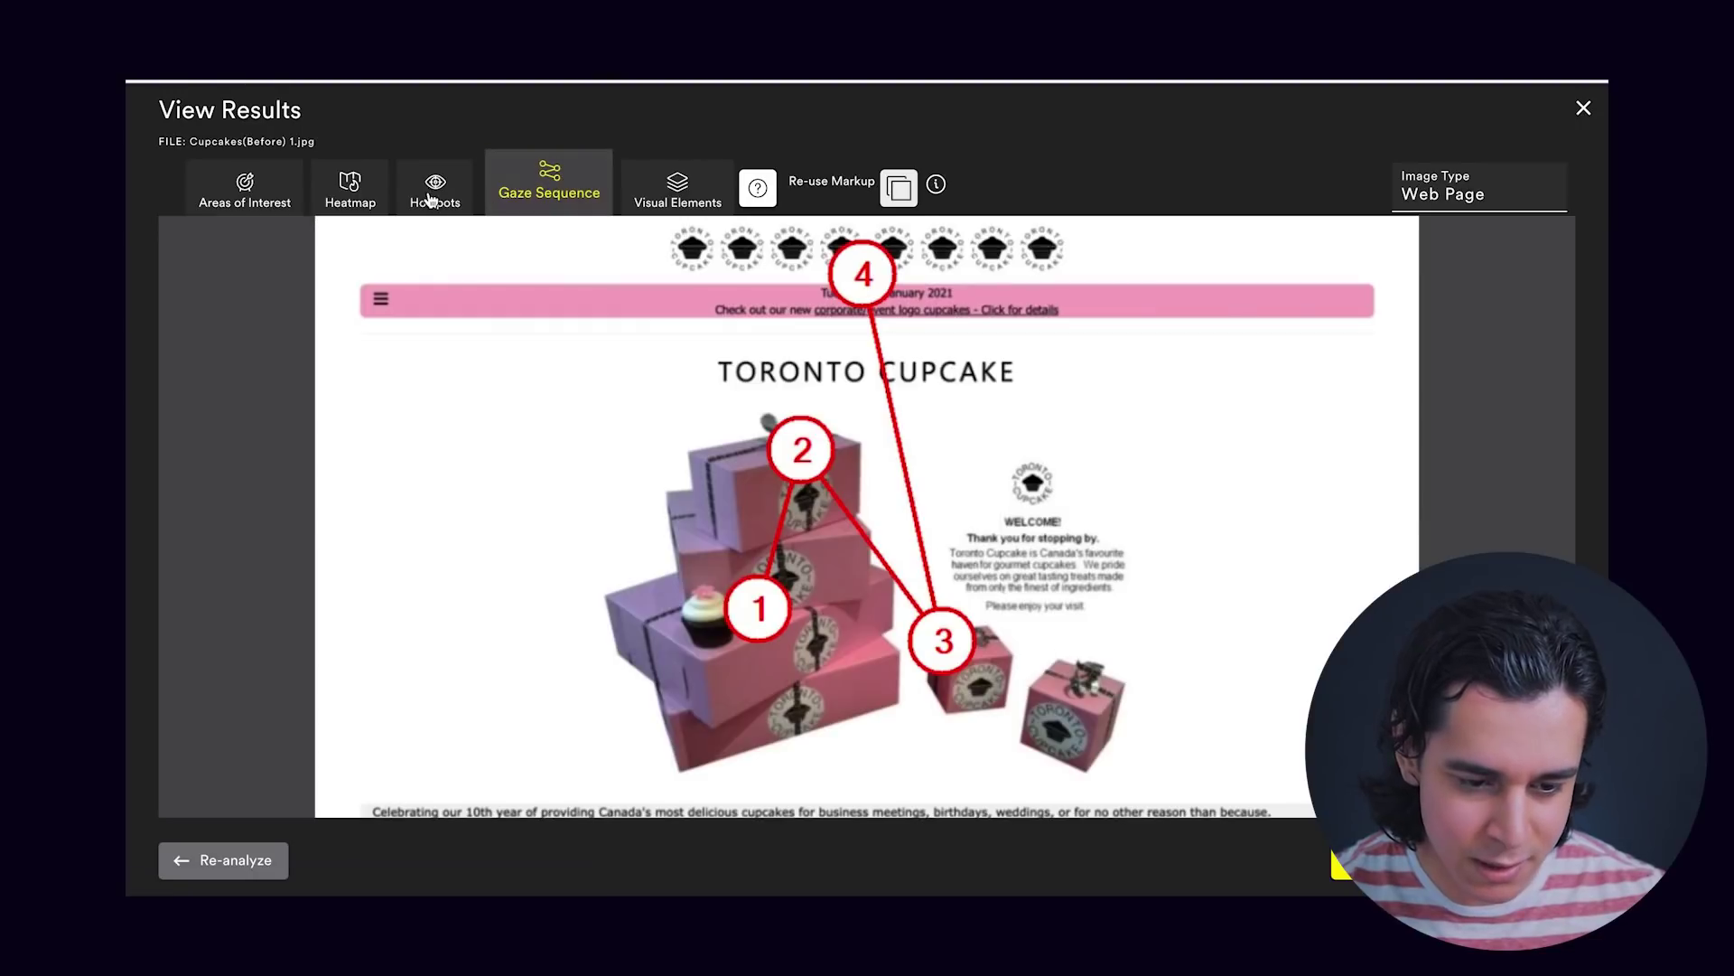
pyautogui.click(433, 195)
pyautogui.click(361, 190)
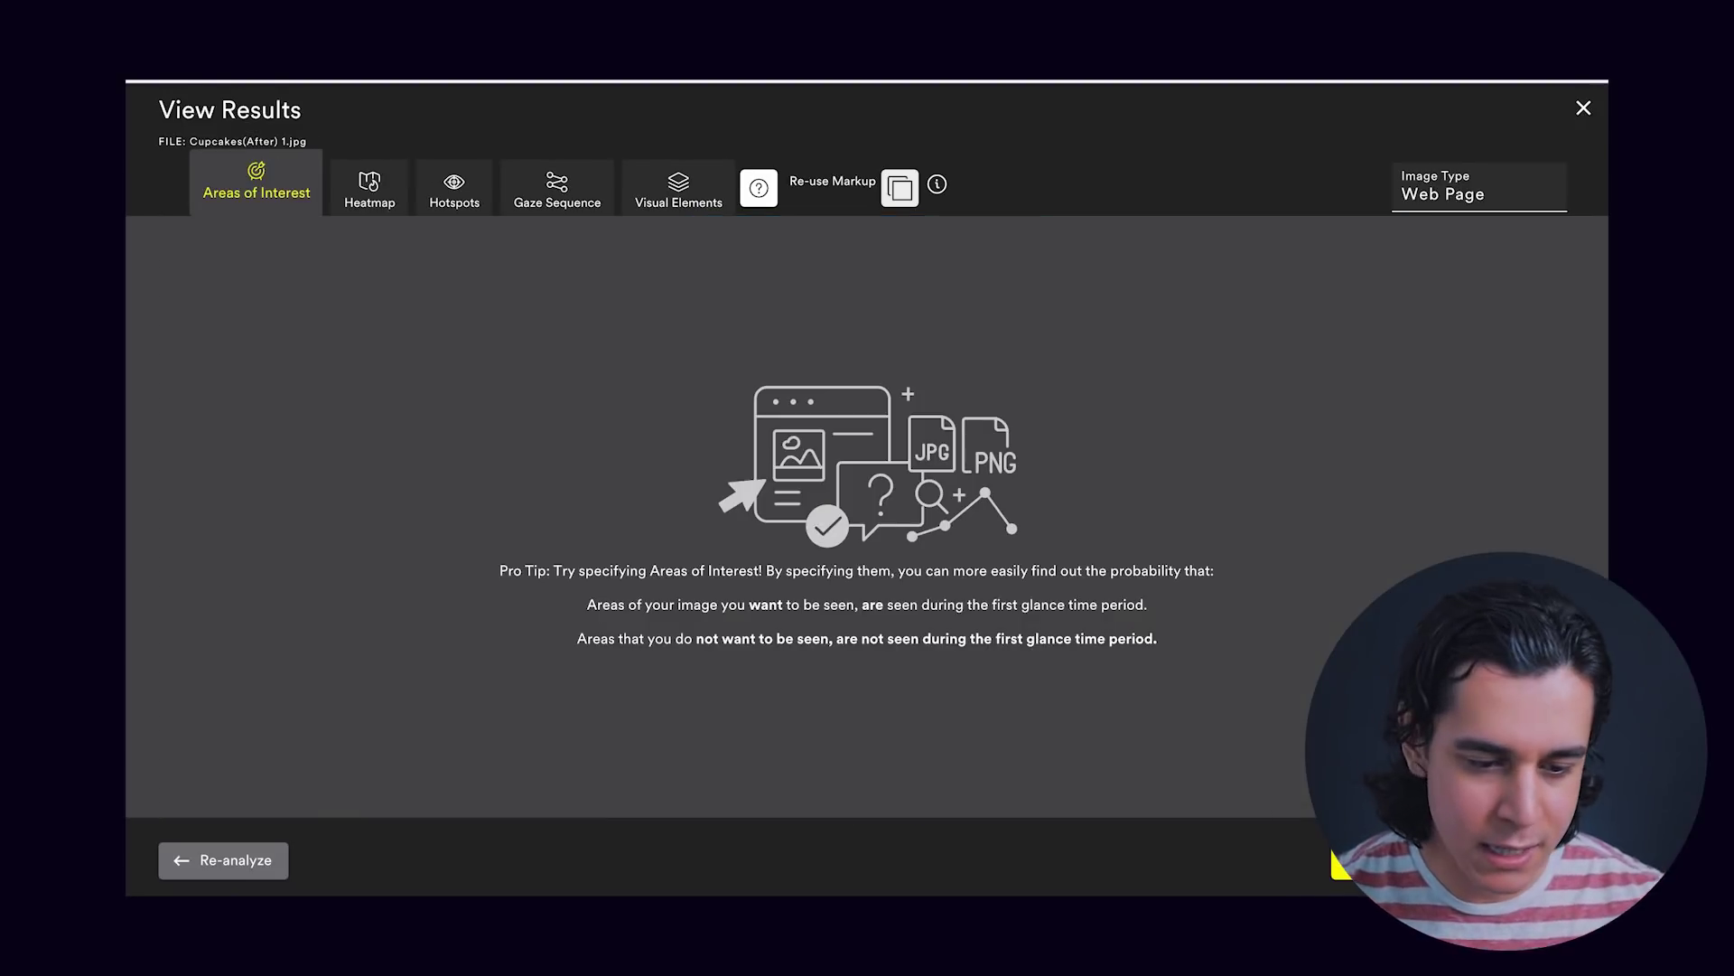
# Examine the heatmap, hotspots and gaze sequence of Cupcakes(After) 1.jpg, then close its results.
pyautogui.click(356, 211)
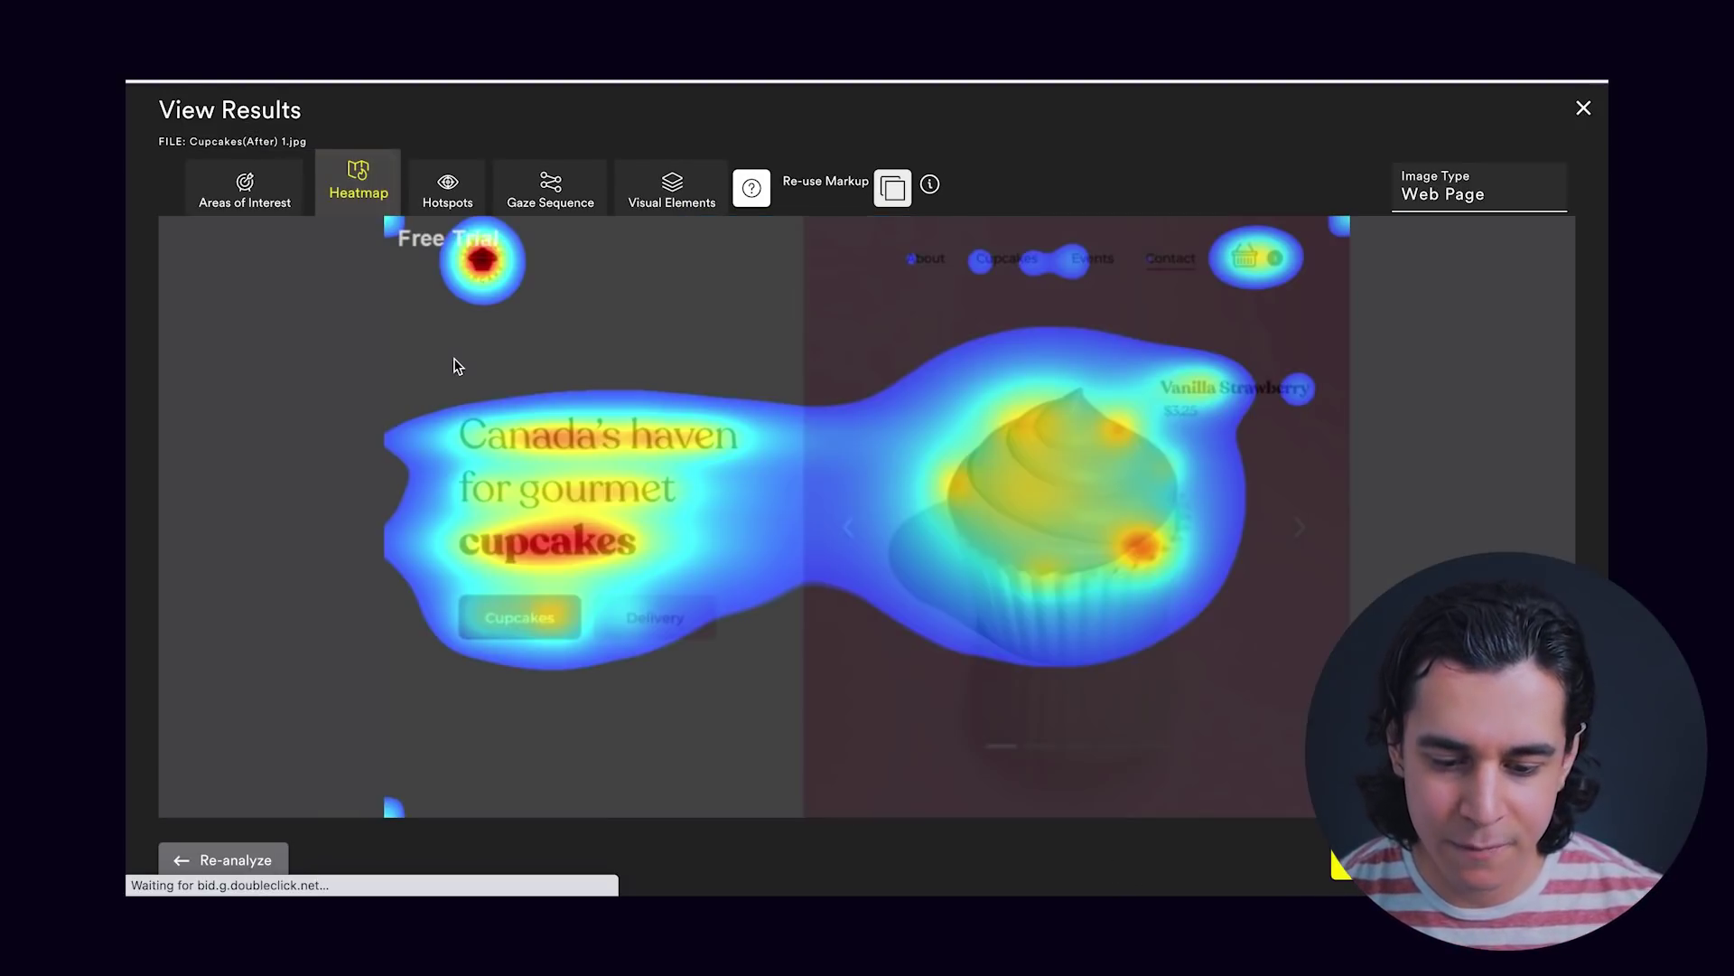
pyautogui.click(260, 197)
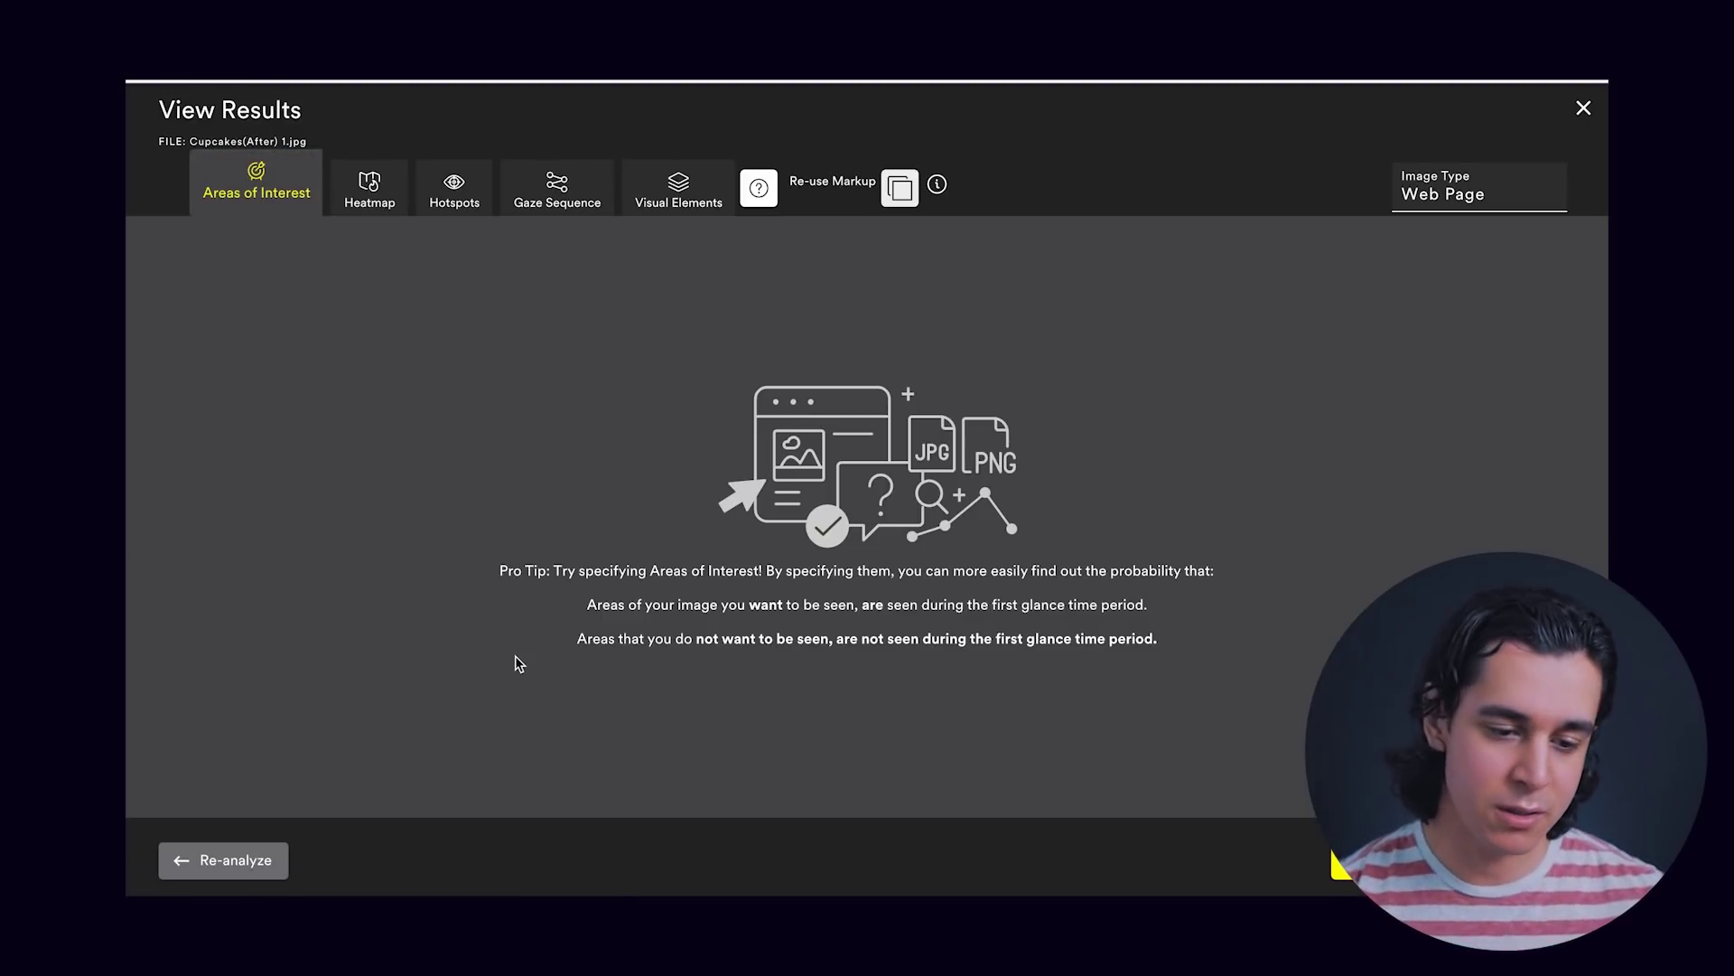
pyautogui.click(374, 208)
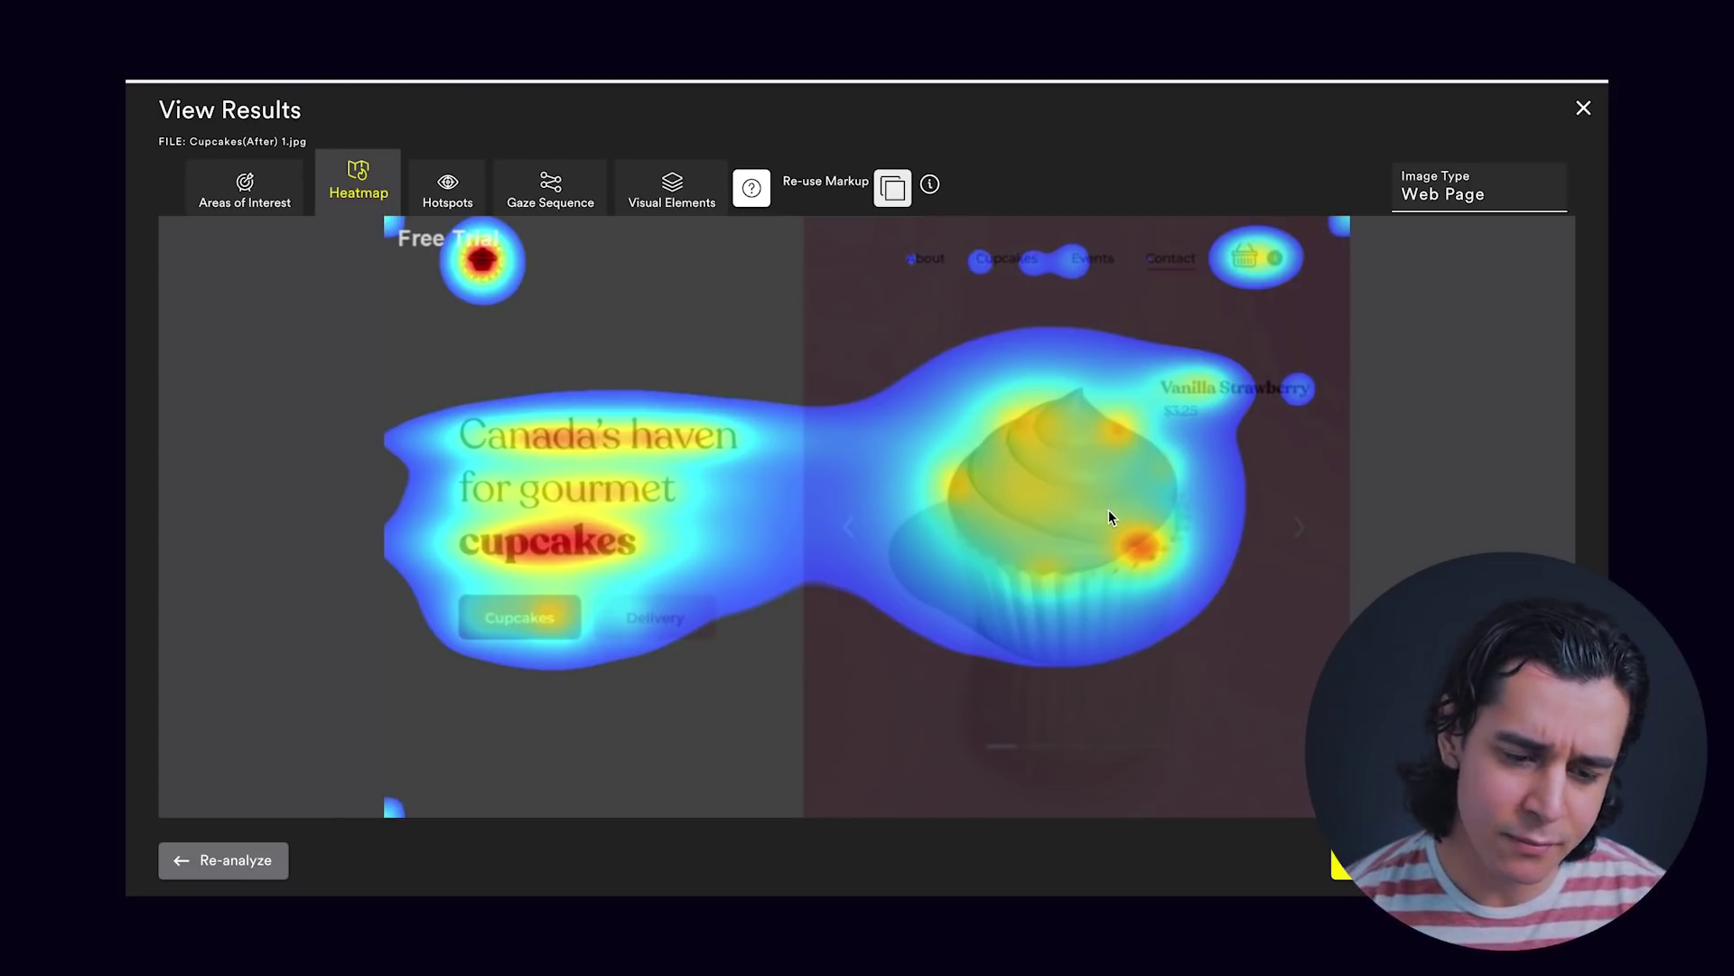
pyautogui.click(449, 194)
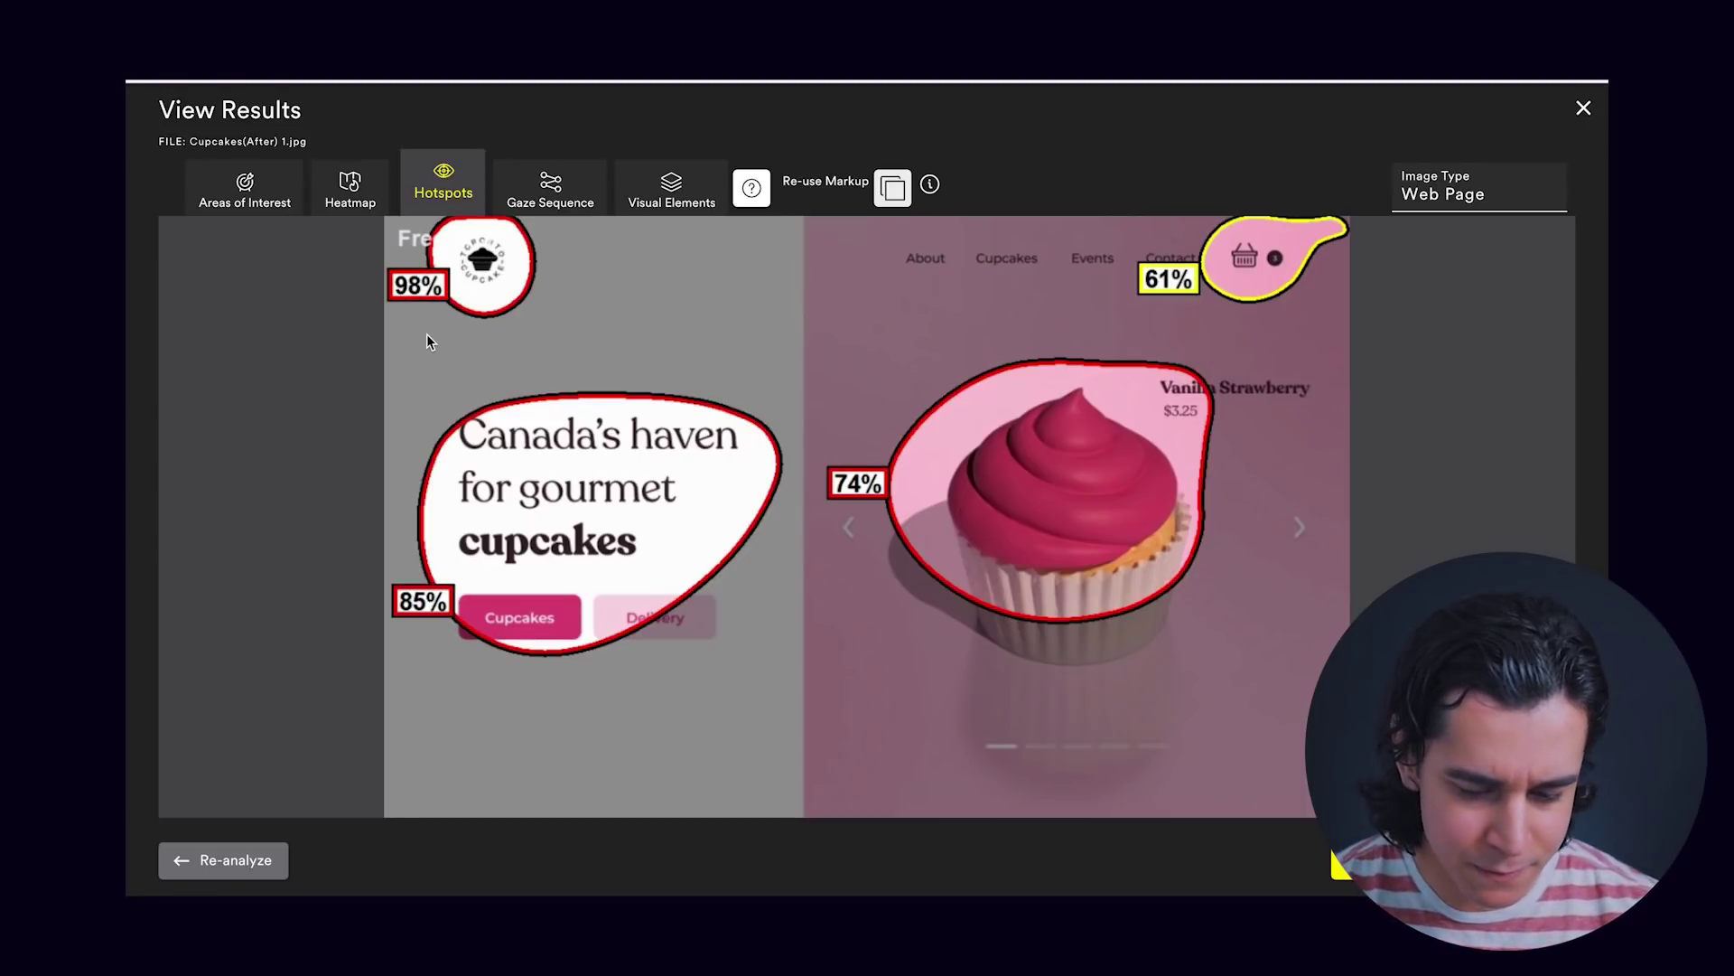
pyautogui.click(556, 180)
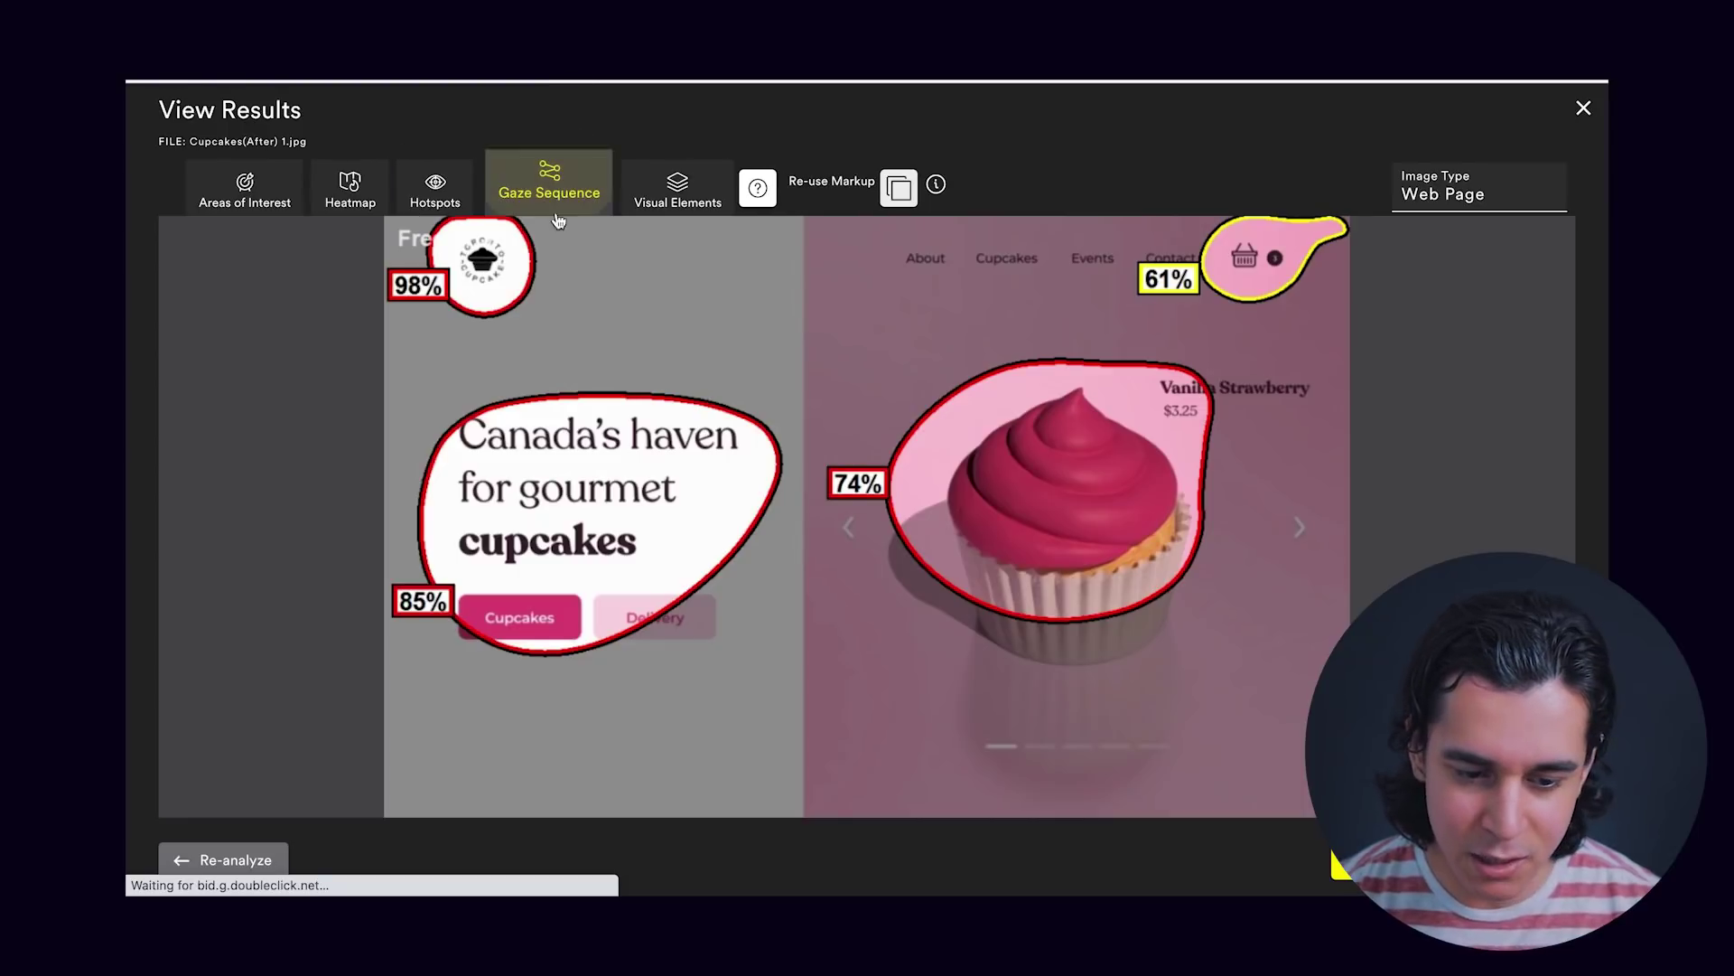
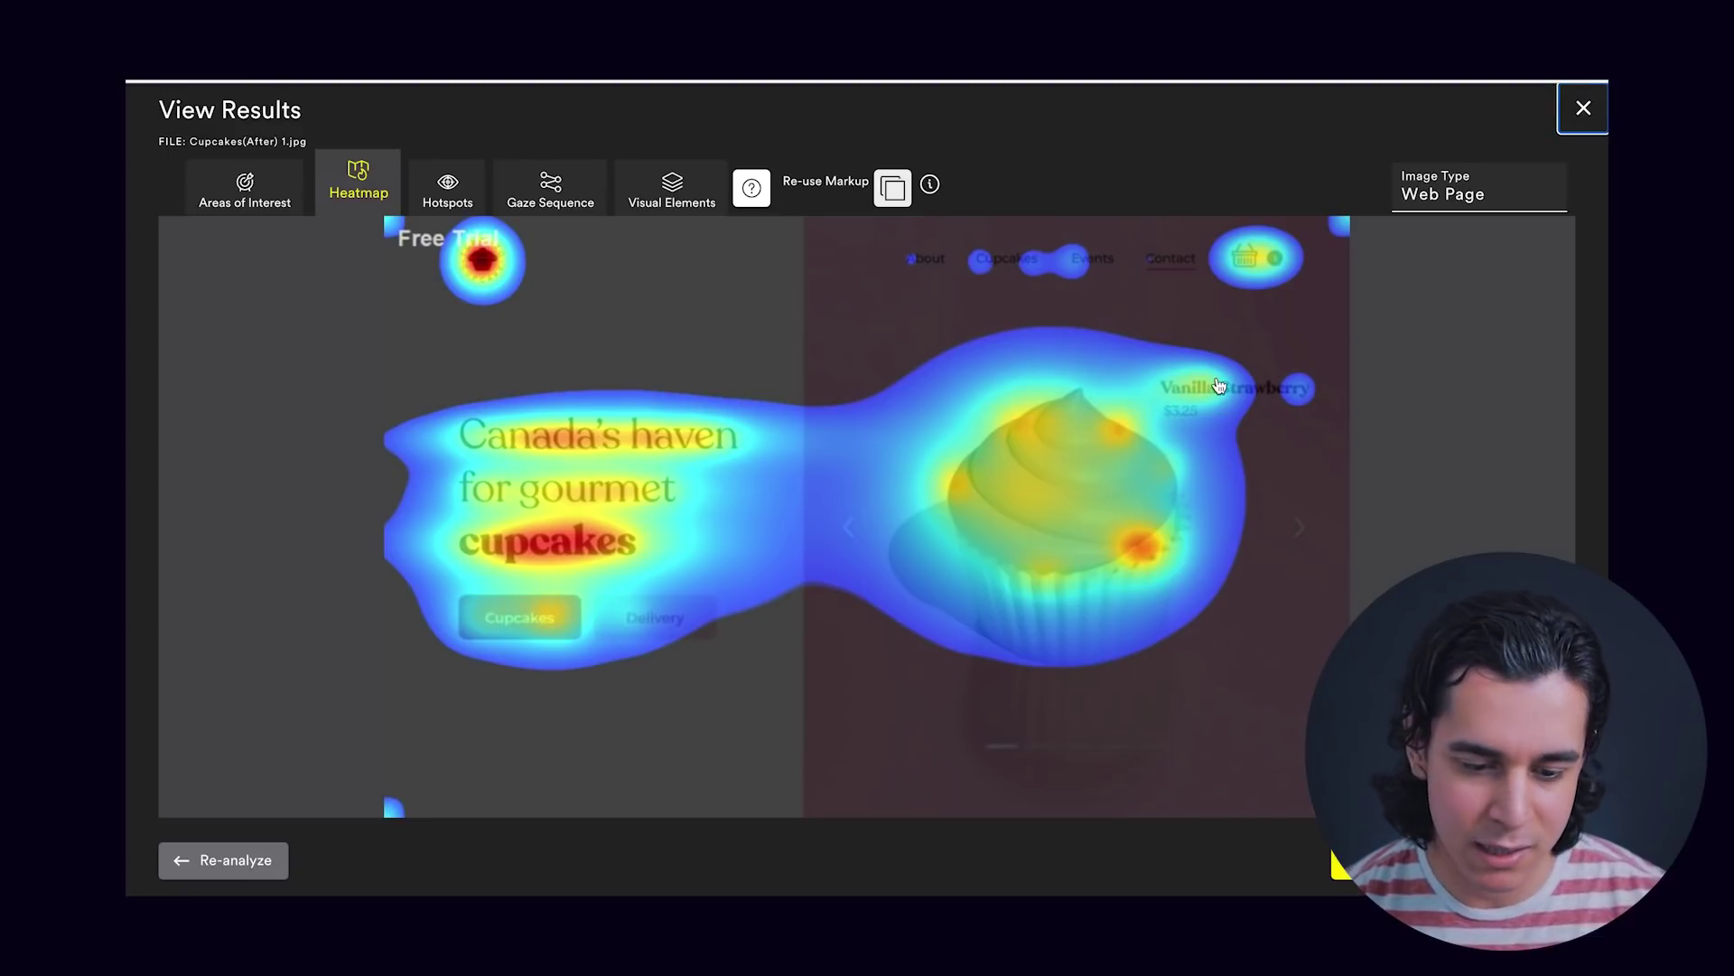
pyautogui.press('Escape')
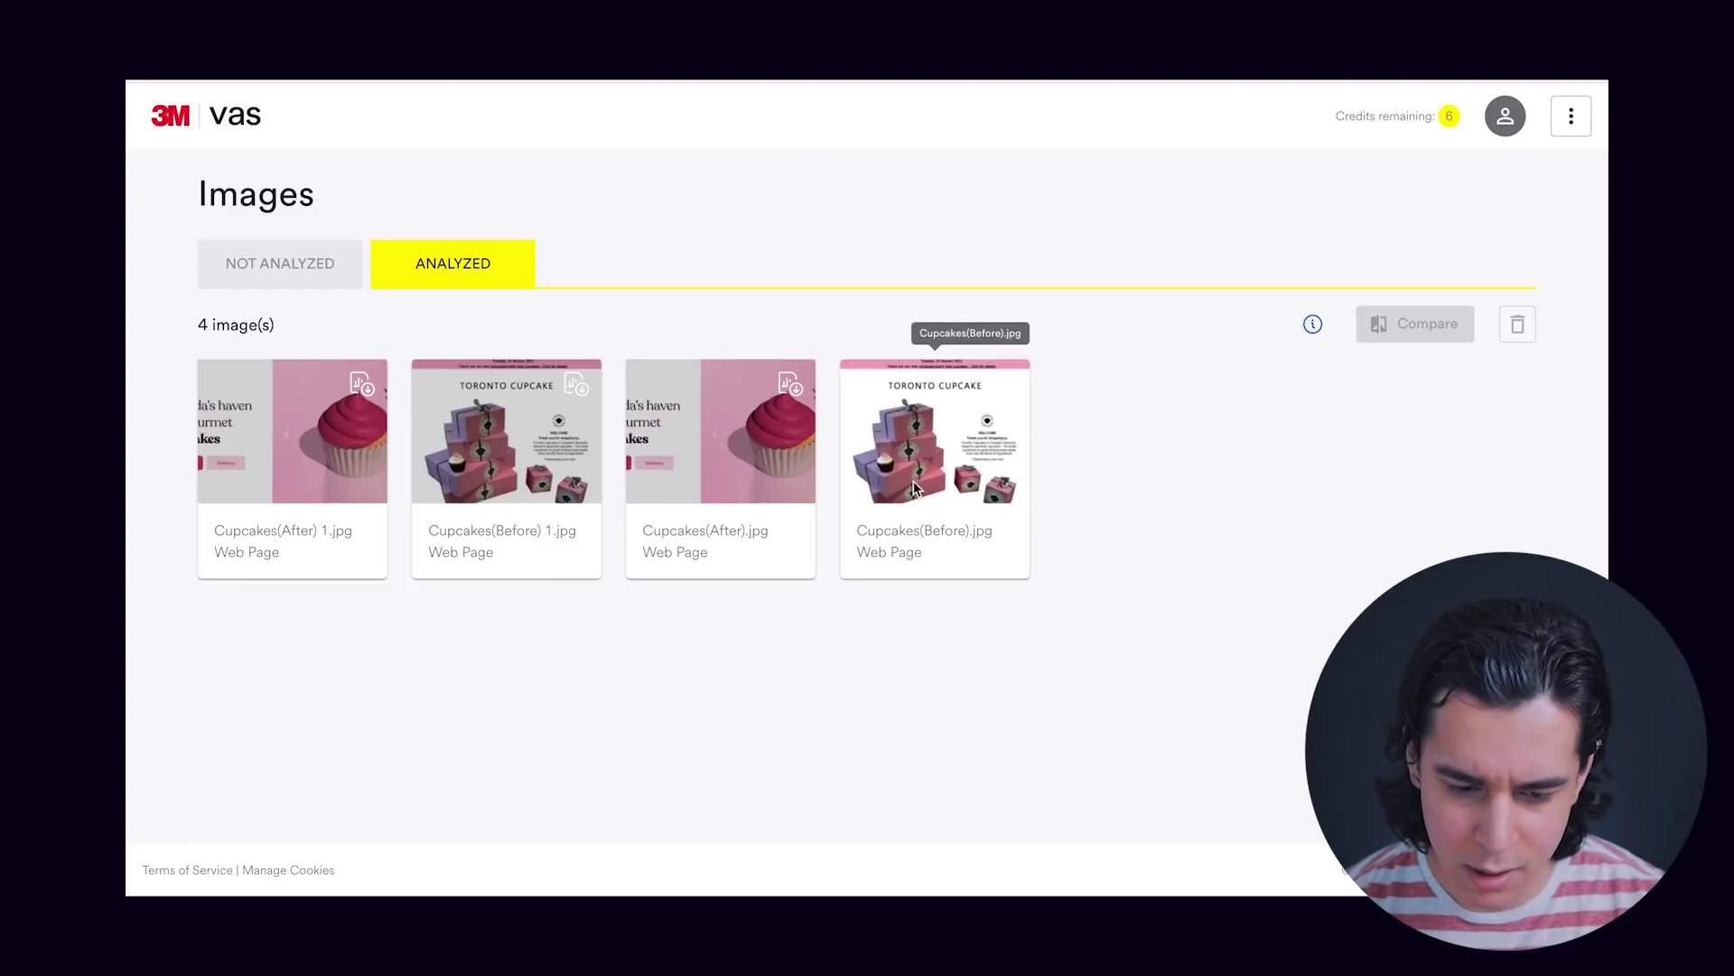
# Open a side-by-side comparison of the analyzed images Cupcakes(After).jpg and Cupcakes(Before).jpg.
pyautogui.click(793, 497)
pyautogui.click(919, 490)
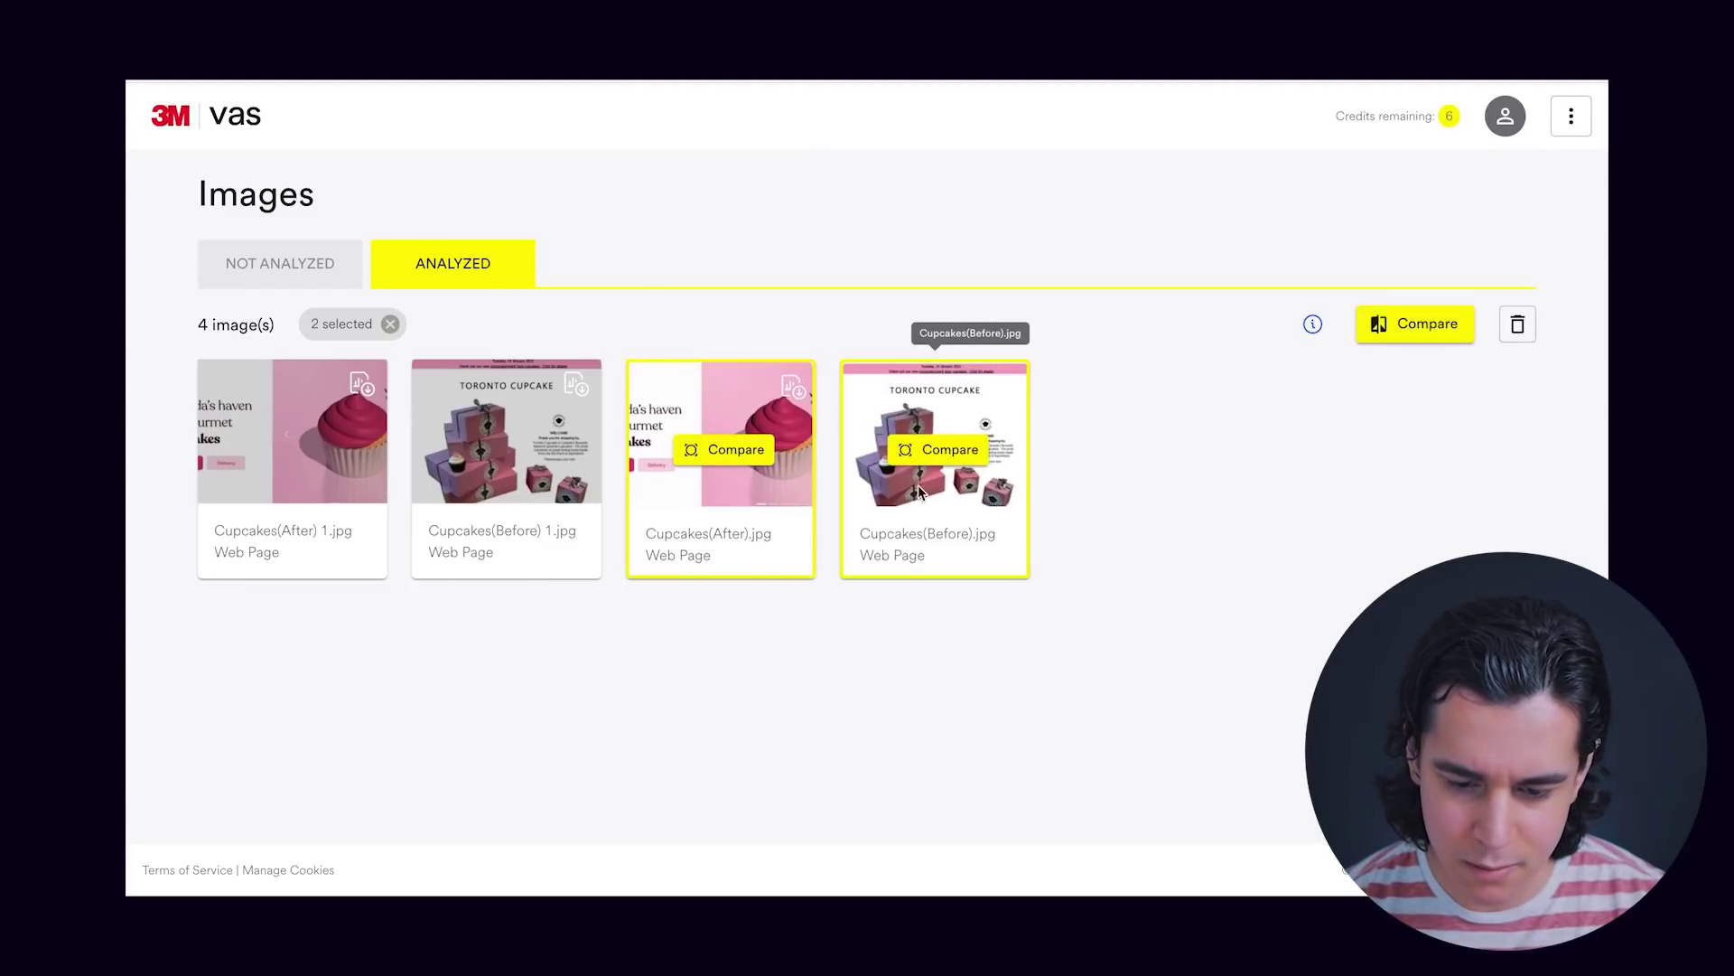
pyautogui.click(947, 452)
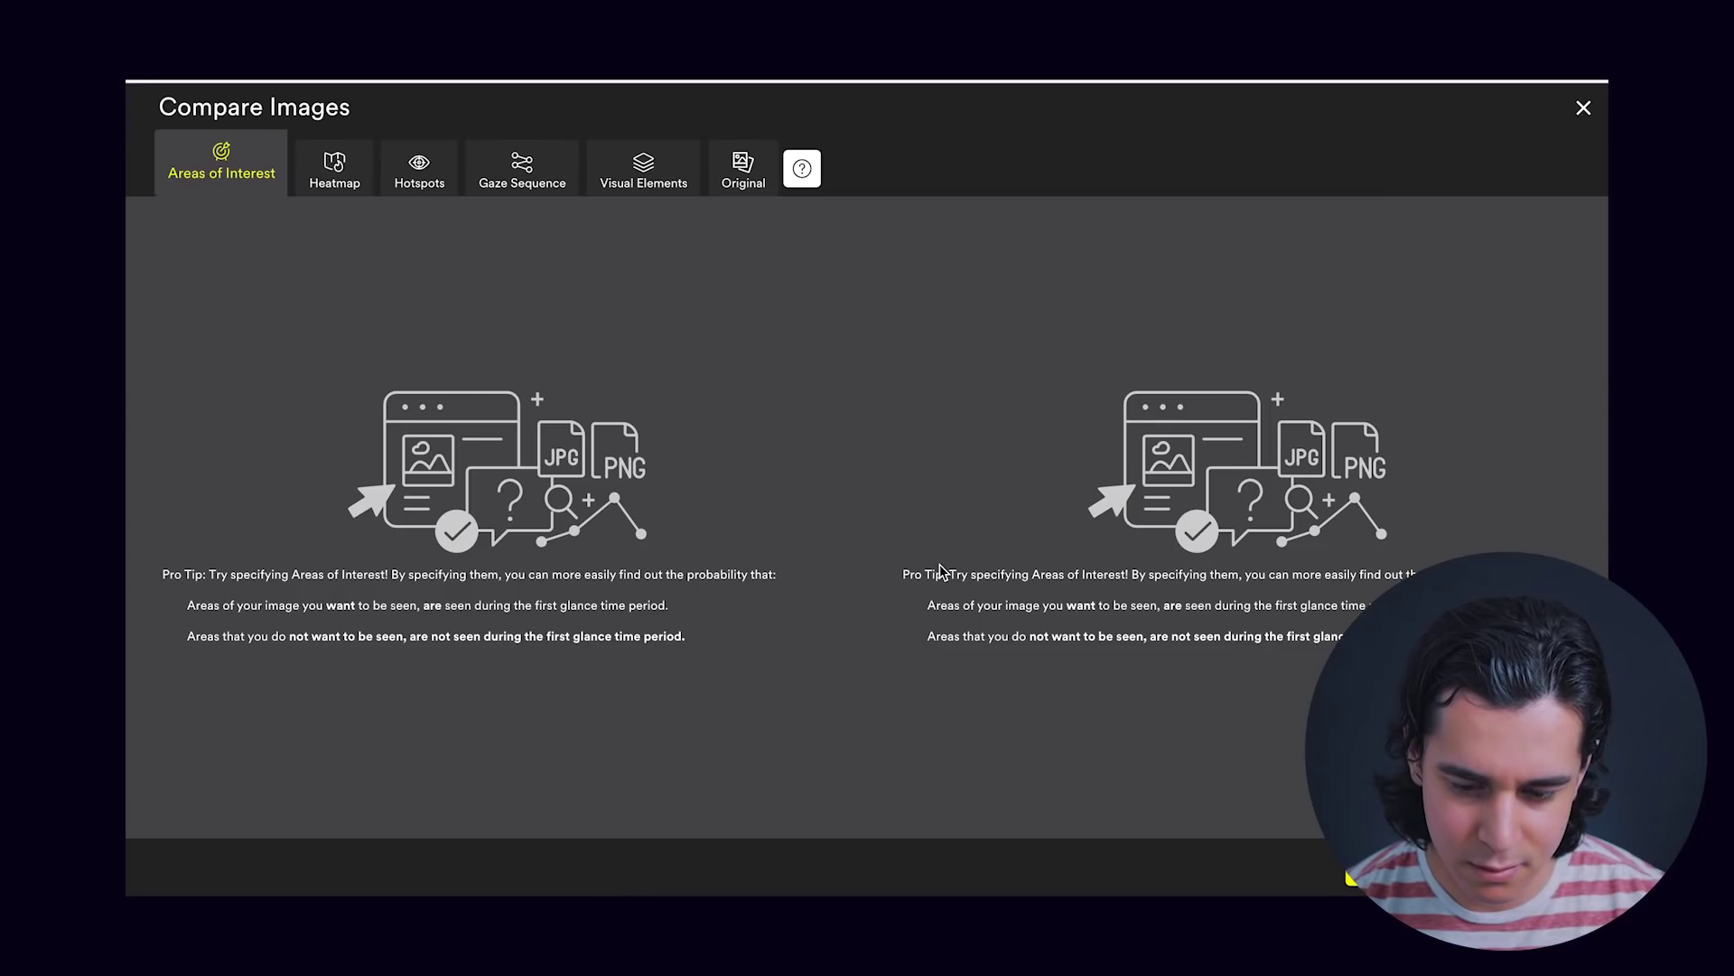
# Compare the two designs' heatmaps, hotspots and gaze sequences side by side, ending on the original images.
pyautogui.click(332, 167)
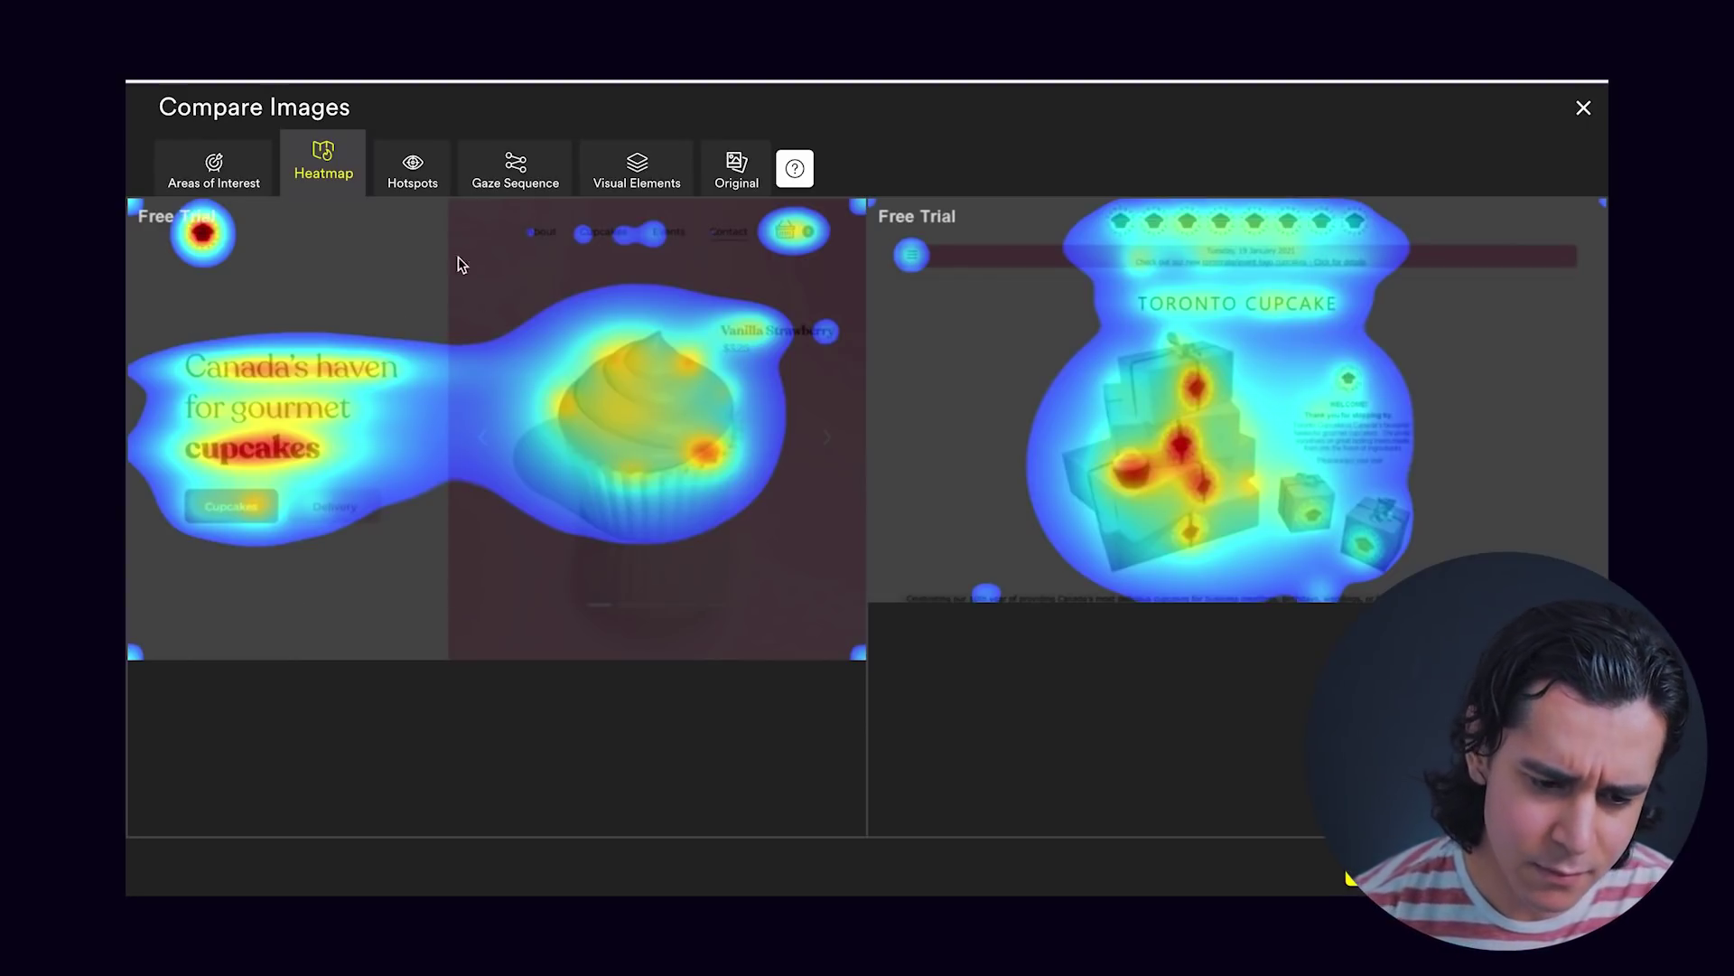
pyautogui.click(413, 170)
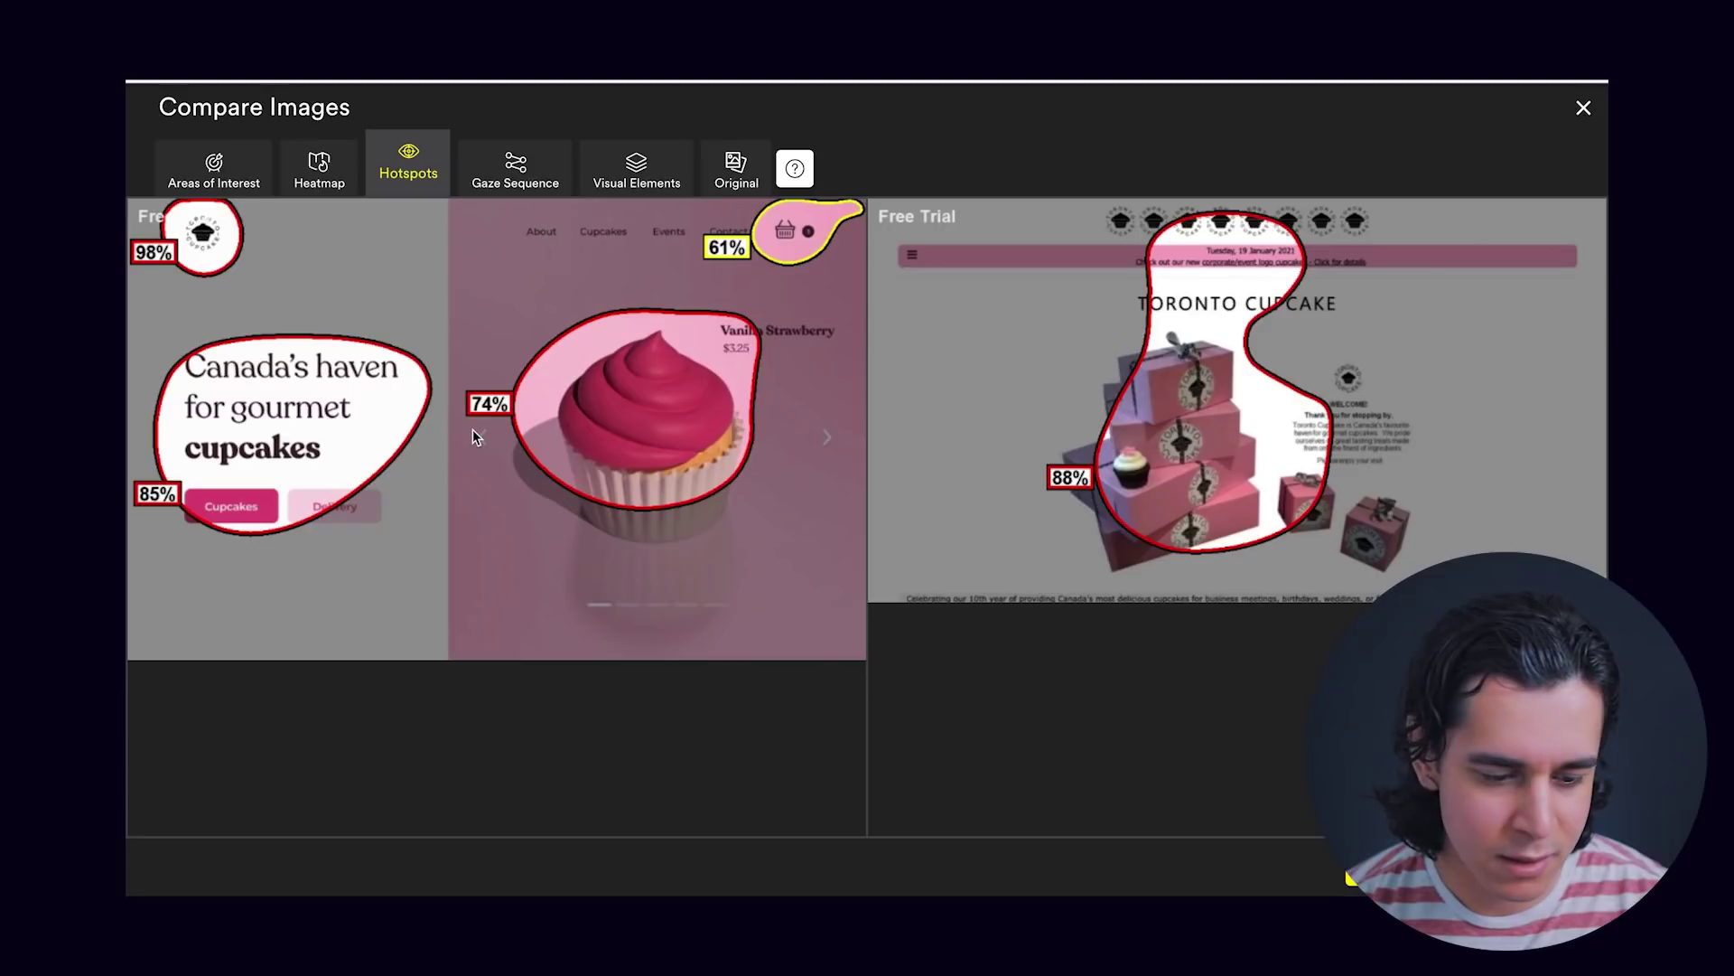
pyautogui.click(515, 182)
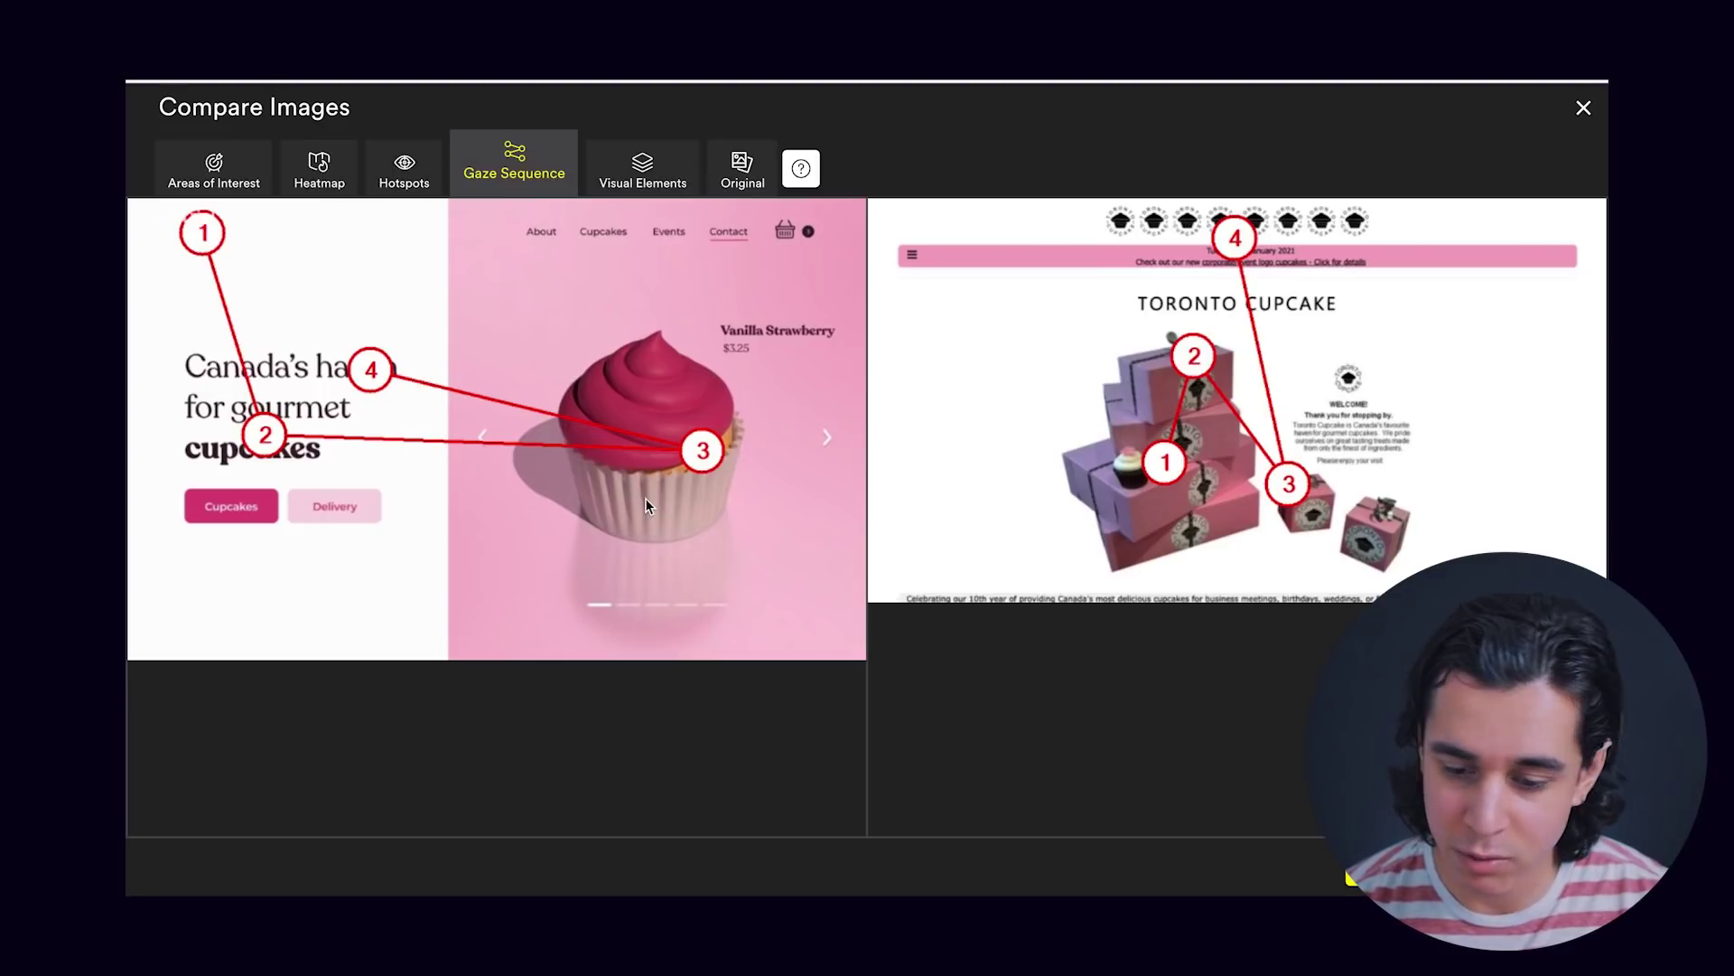
pyautogui.click(743, 172)
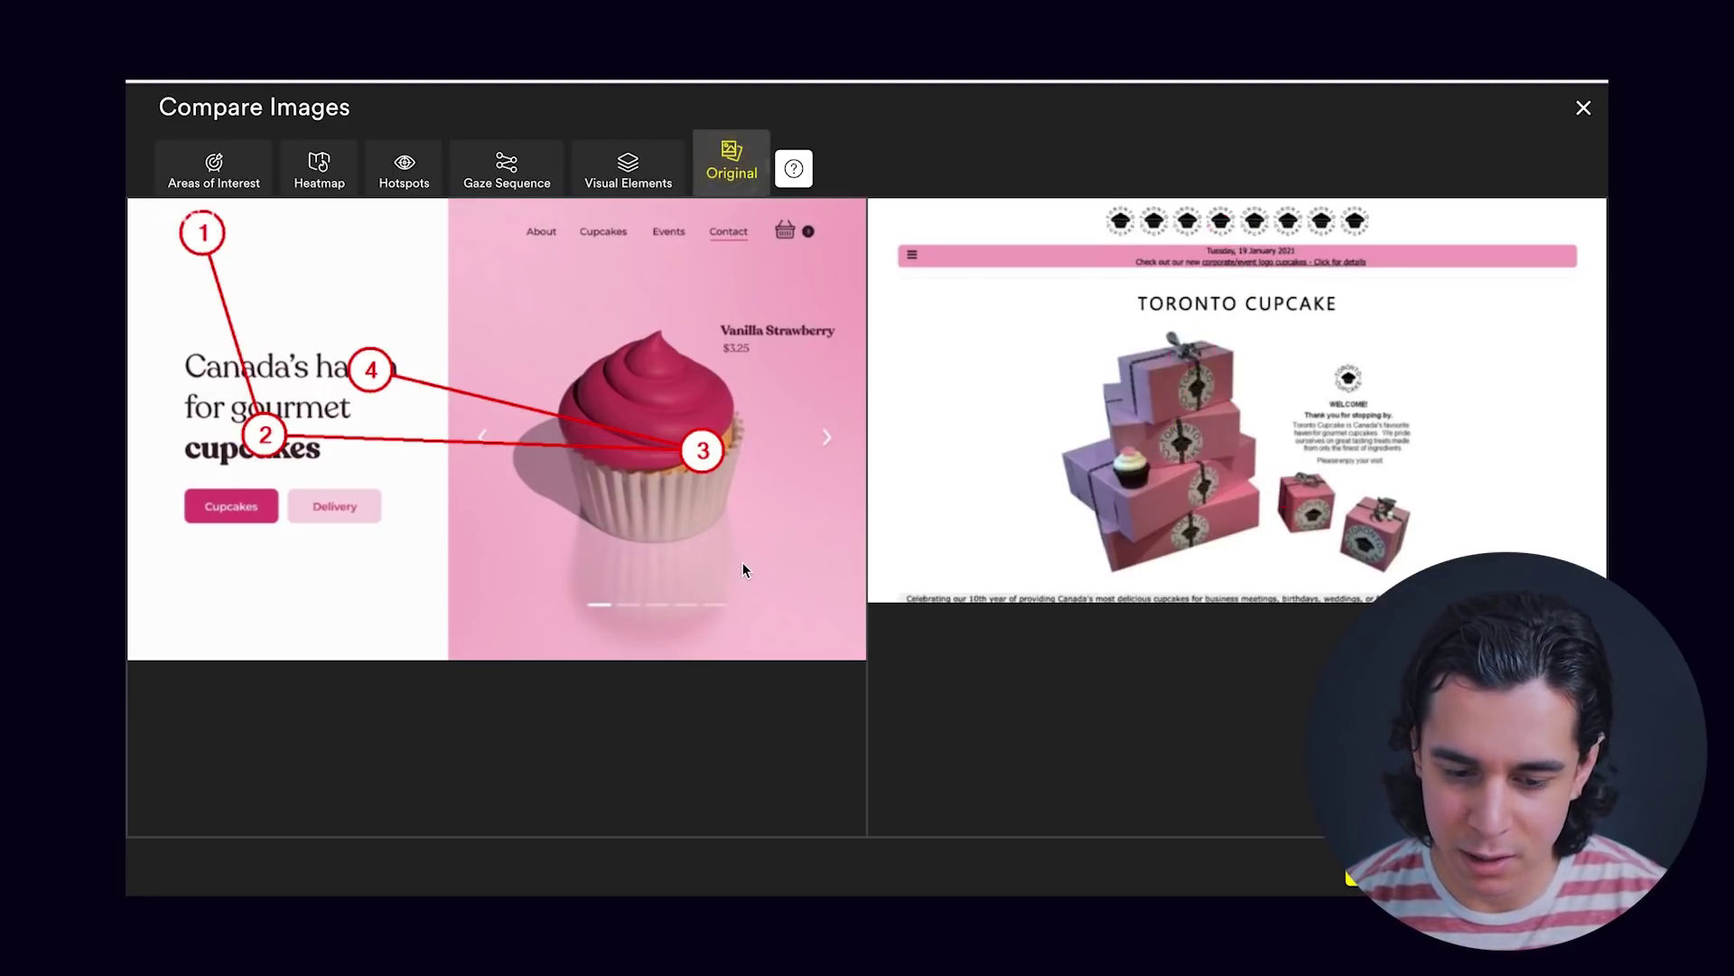